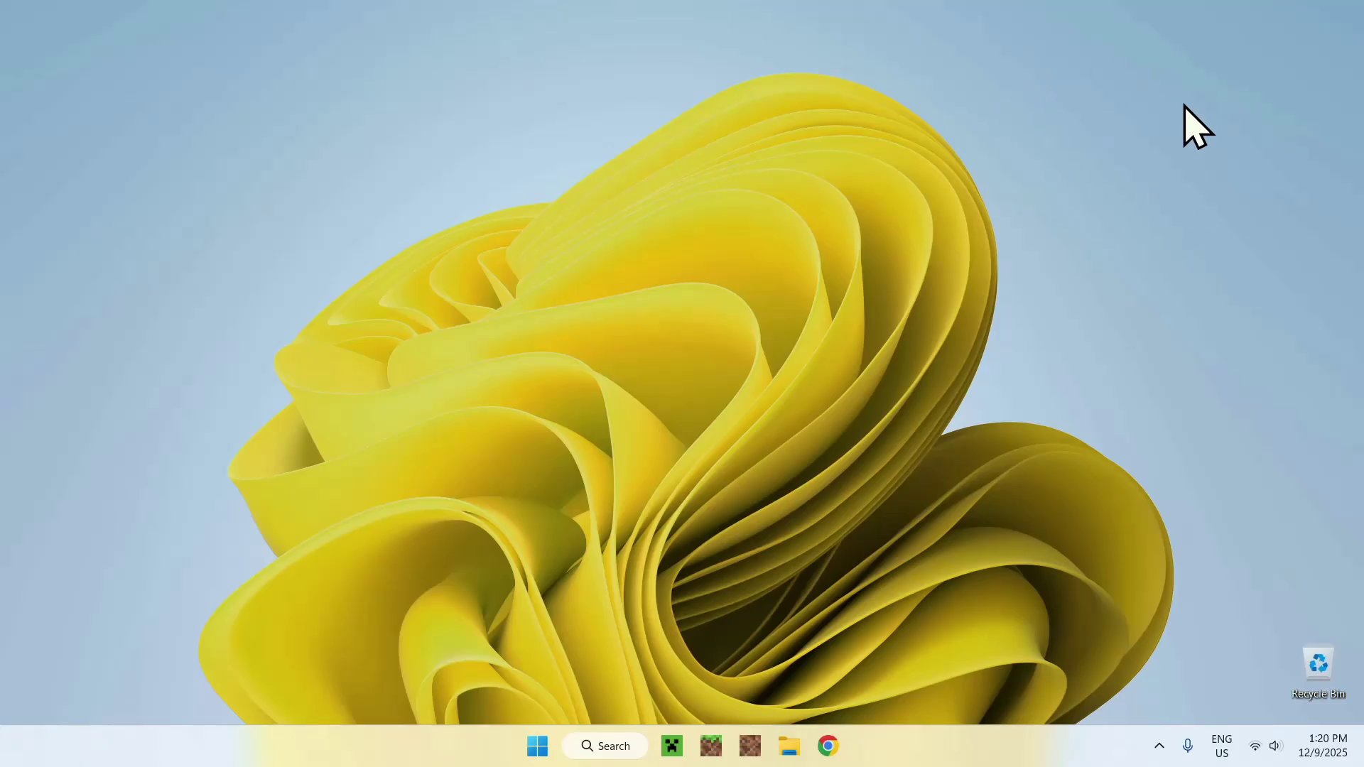
- Open a new Chrome window and search Google for 'Modrinth'
click(829, 746)
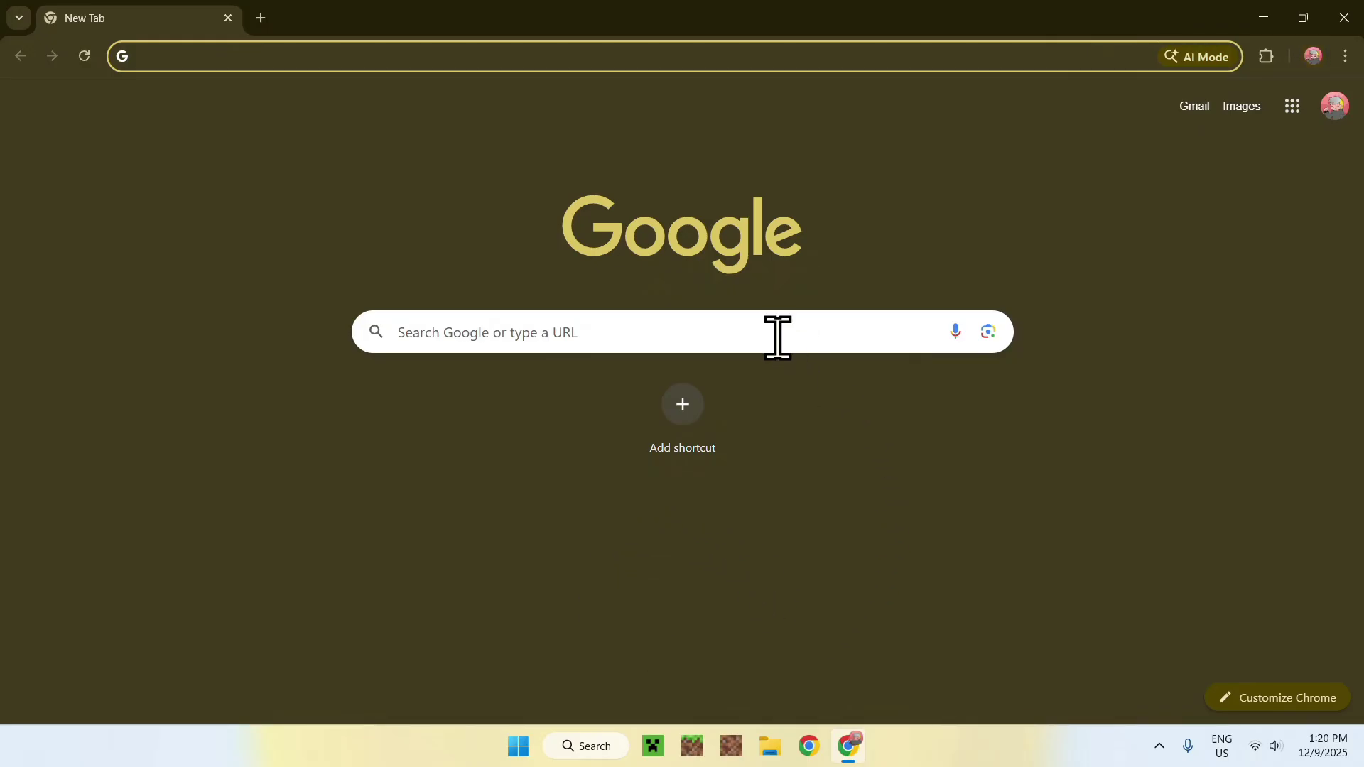
click(751, 331)
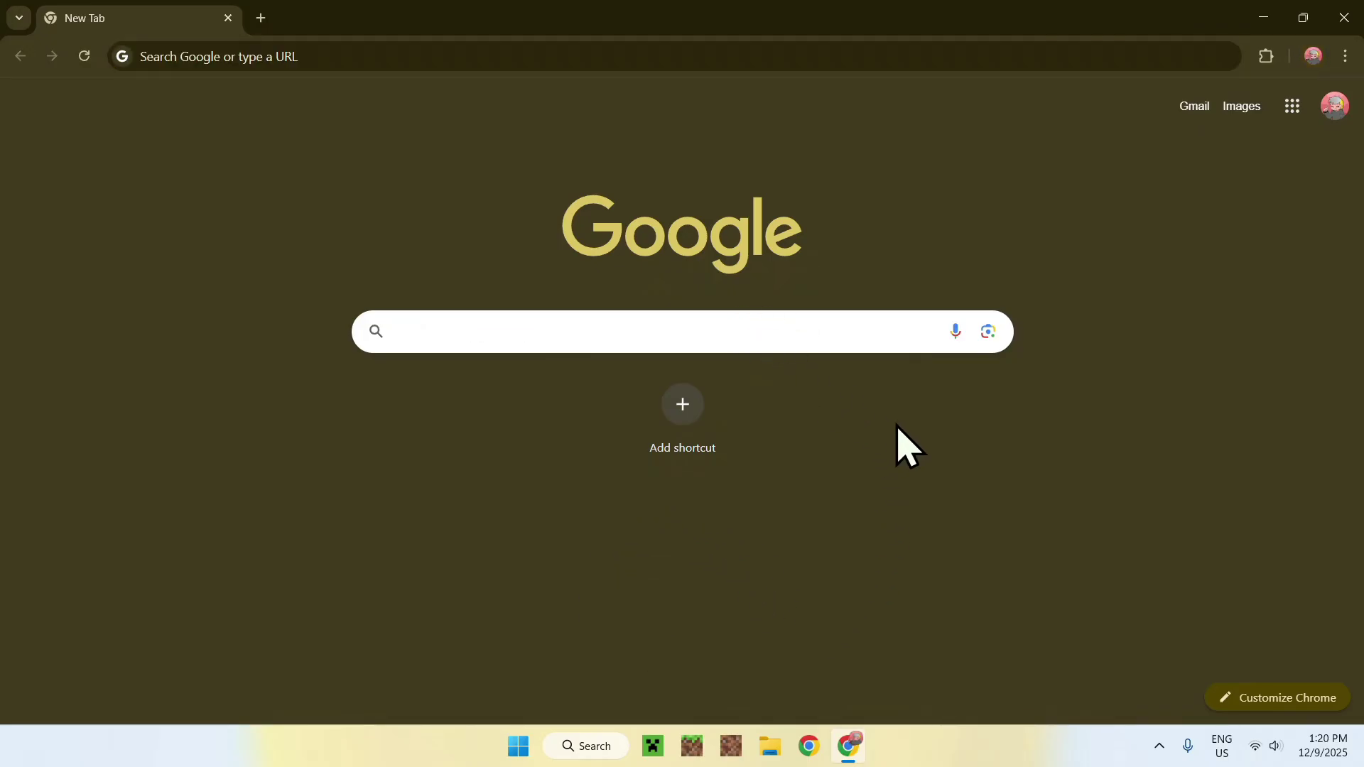
text(Modrinth)
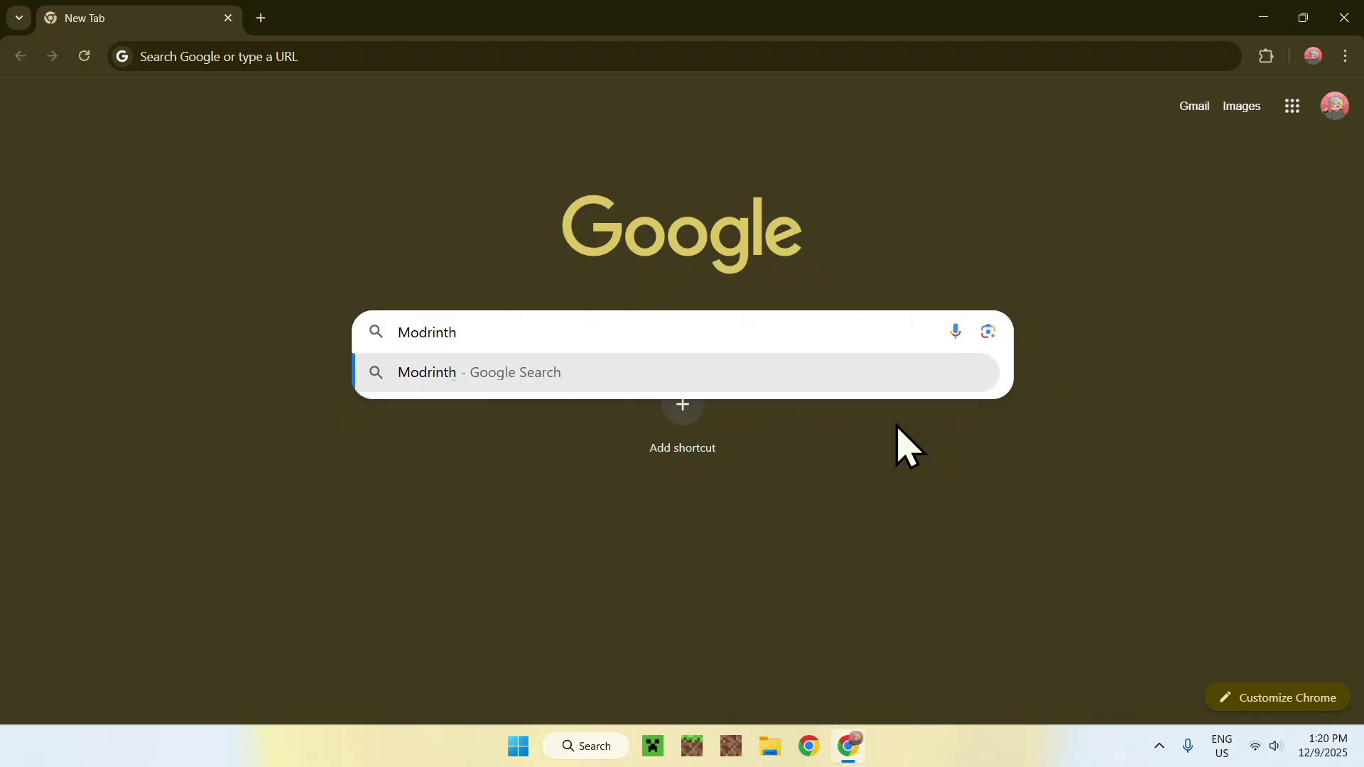
key(Return)
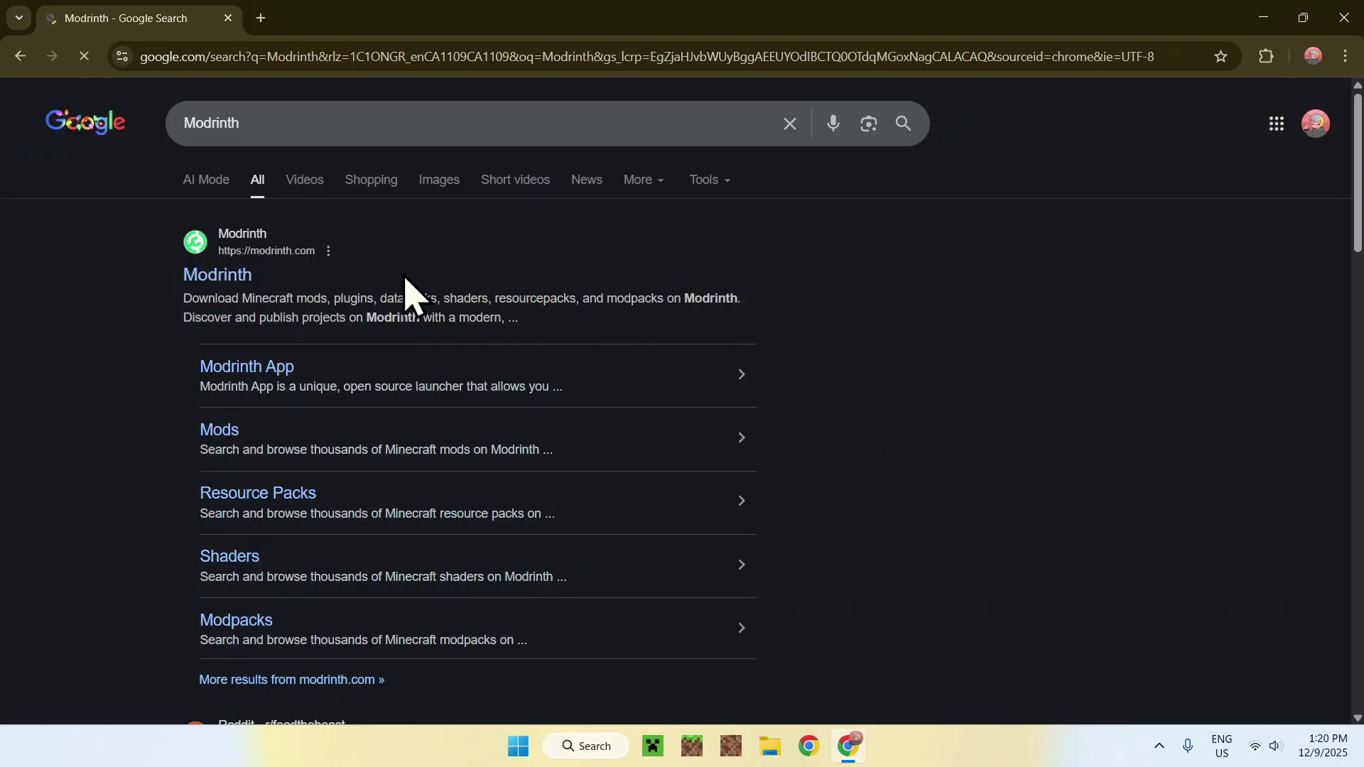
- Go to Modrinth, search the Mods listing for 'Sodium', and open the Sodium mod page
click(215, 282)
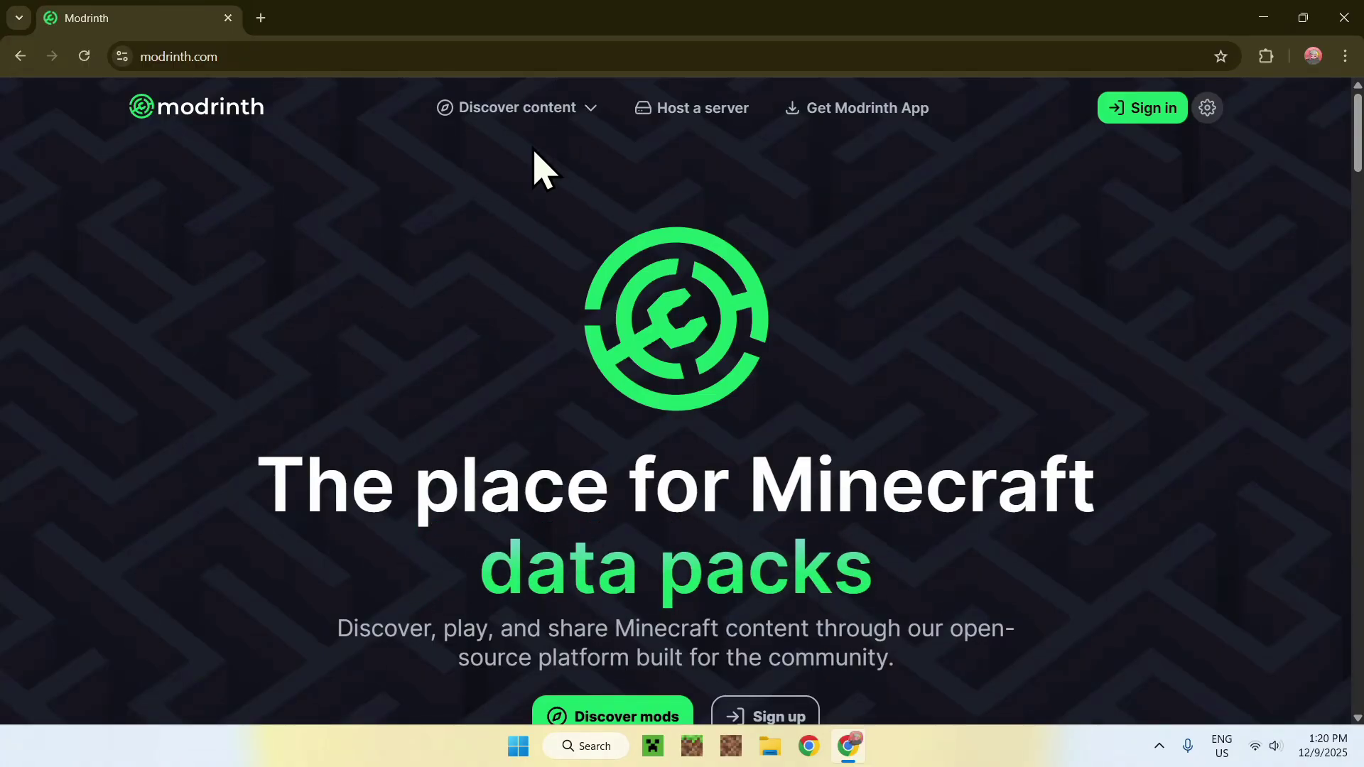
click(529, 112)
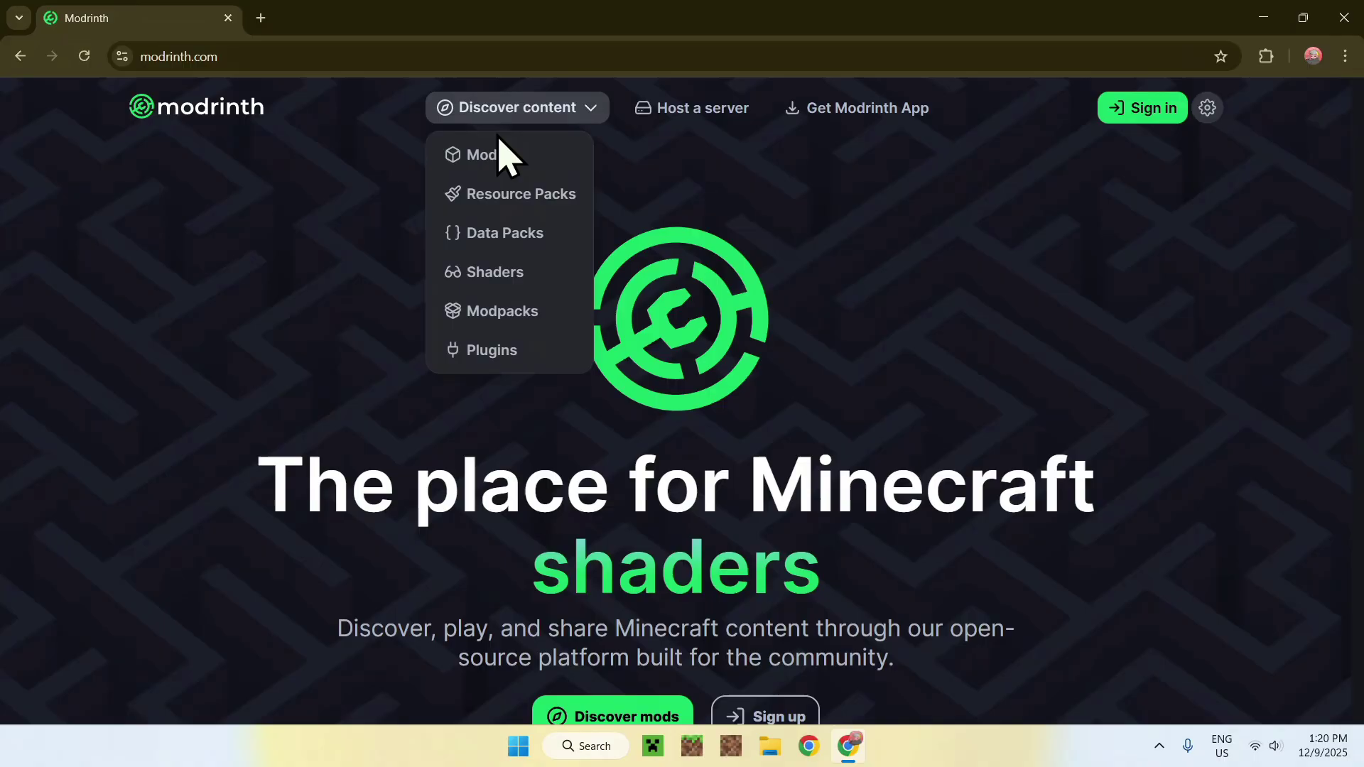
click(538, 170)
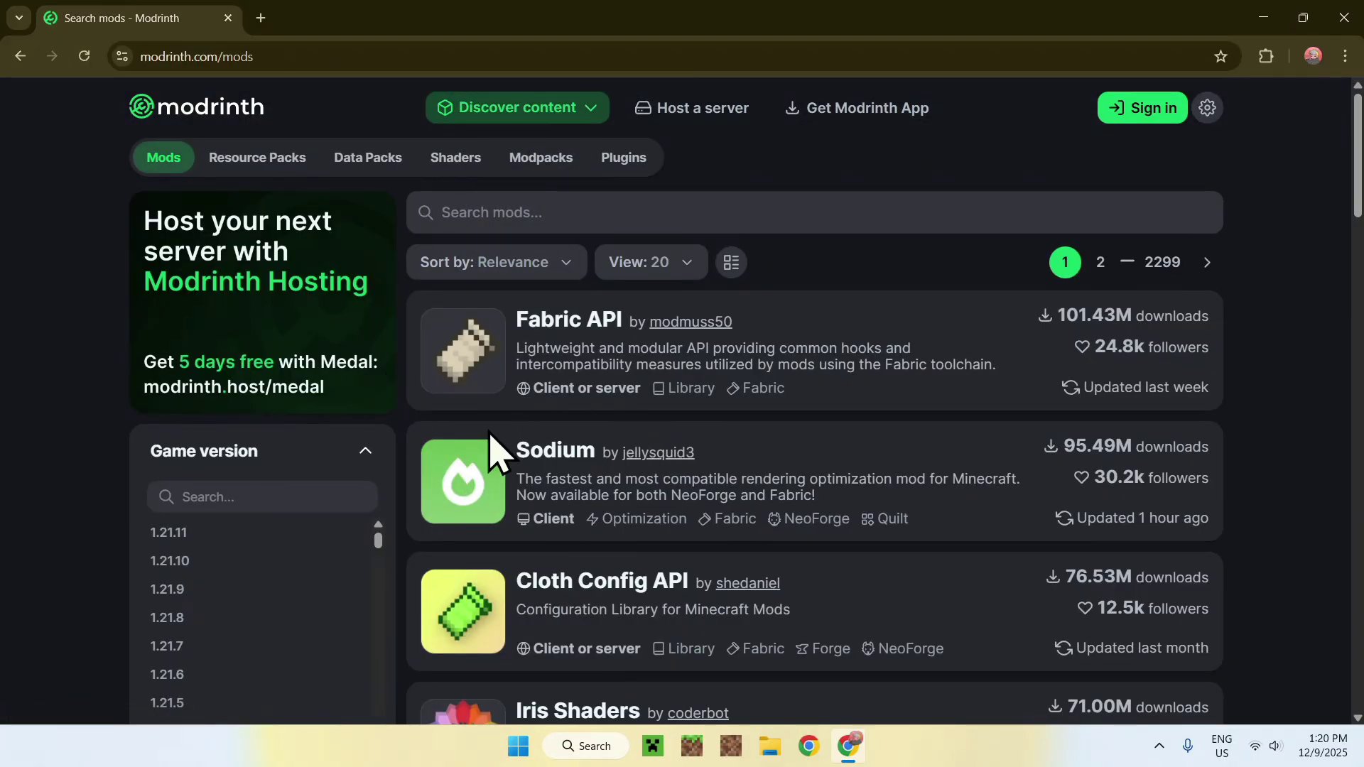
click(750, 211)
text(odium)
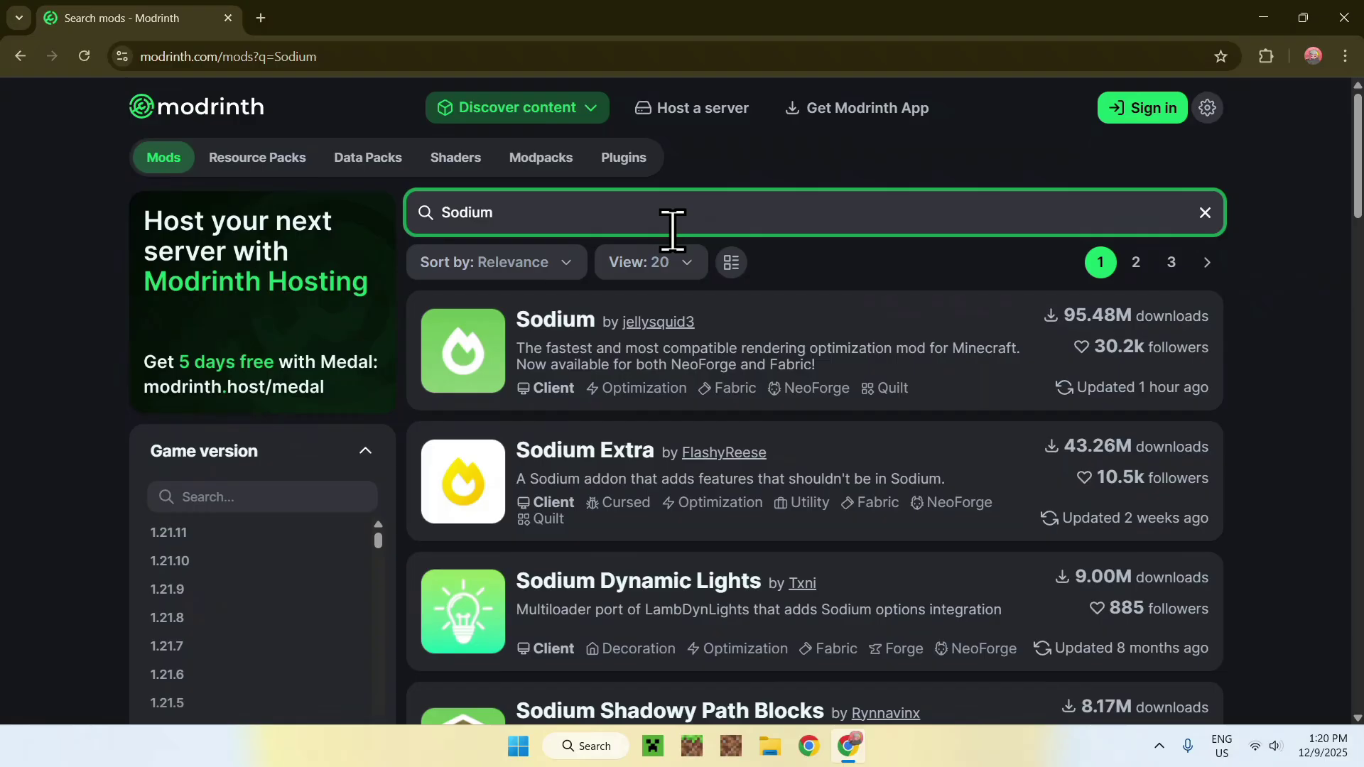
click(559, 325)
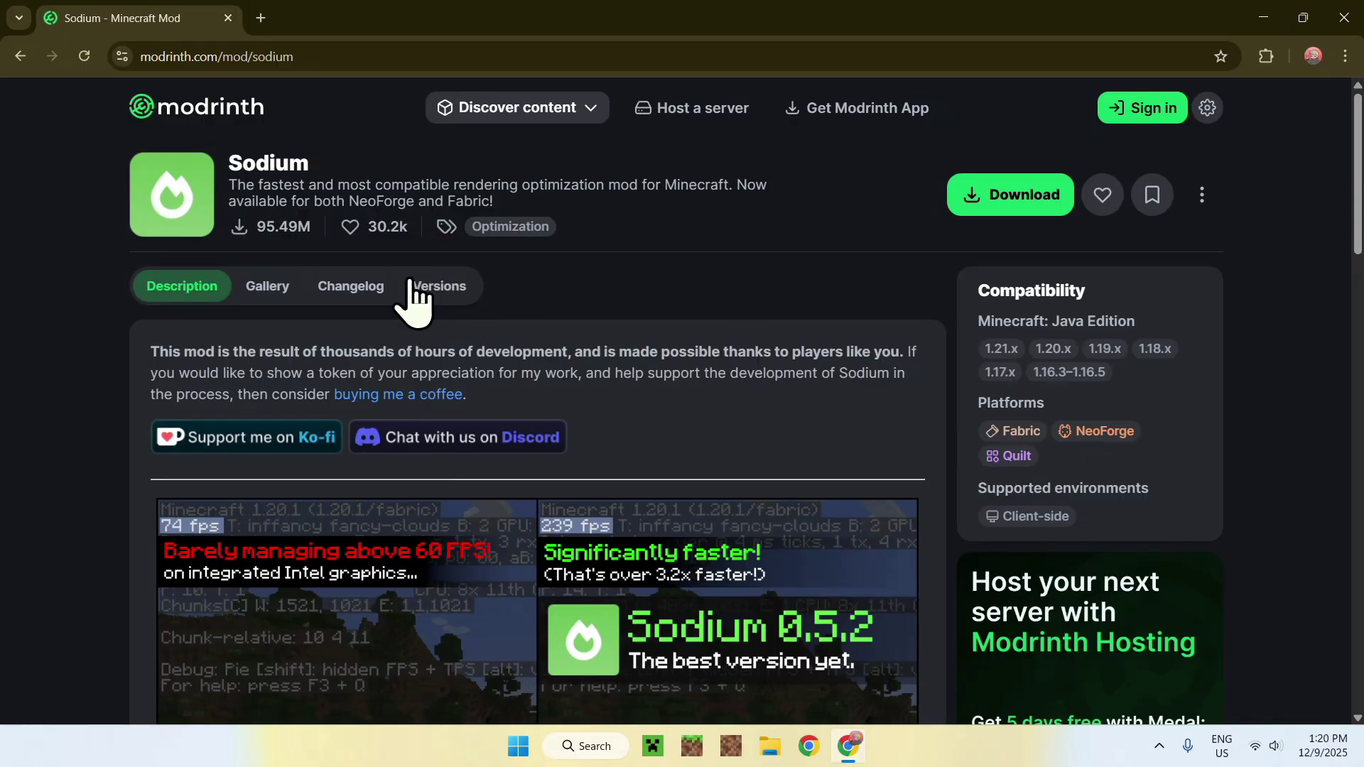
- Filter Sodium's versions to Minecraft 1.21.11 and download the mc1.21.11-0.8.0-fabric jar
click(441, 318)
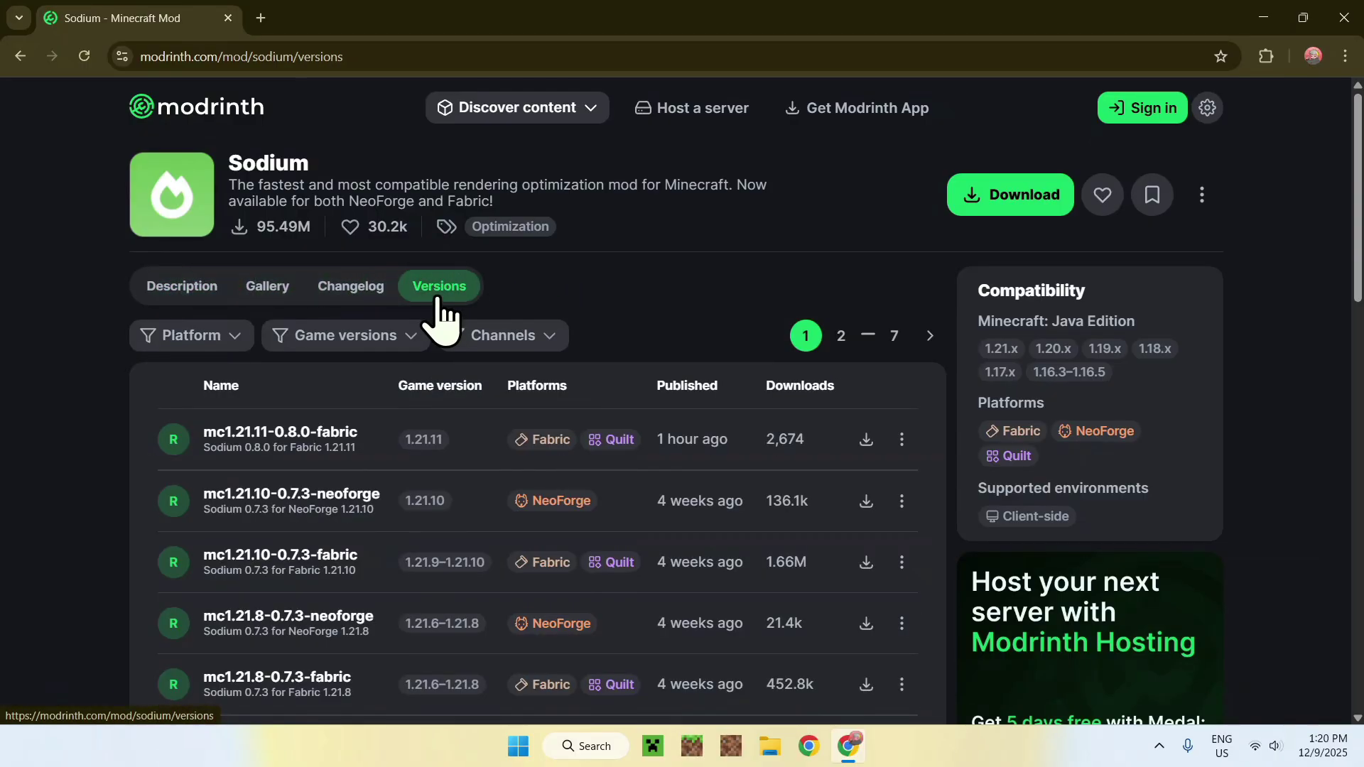
click(347, 344)
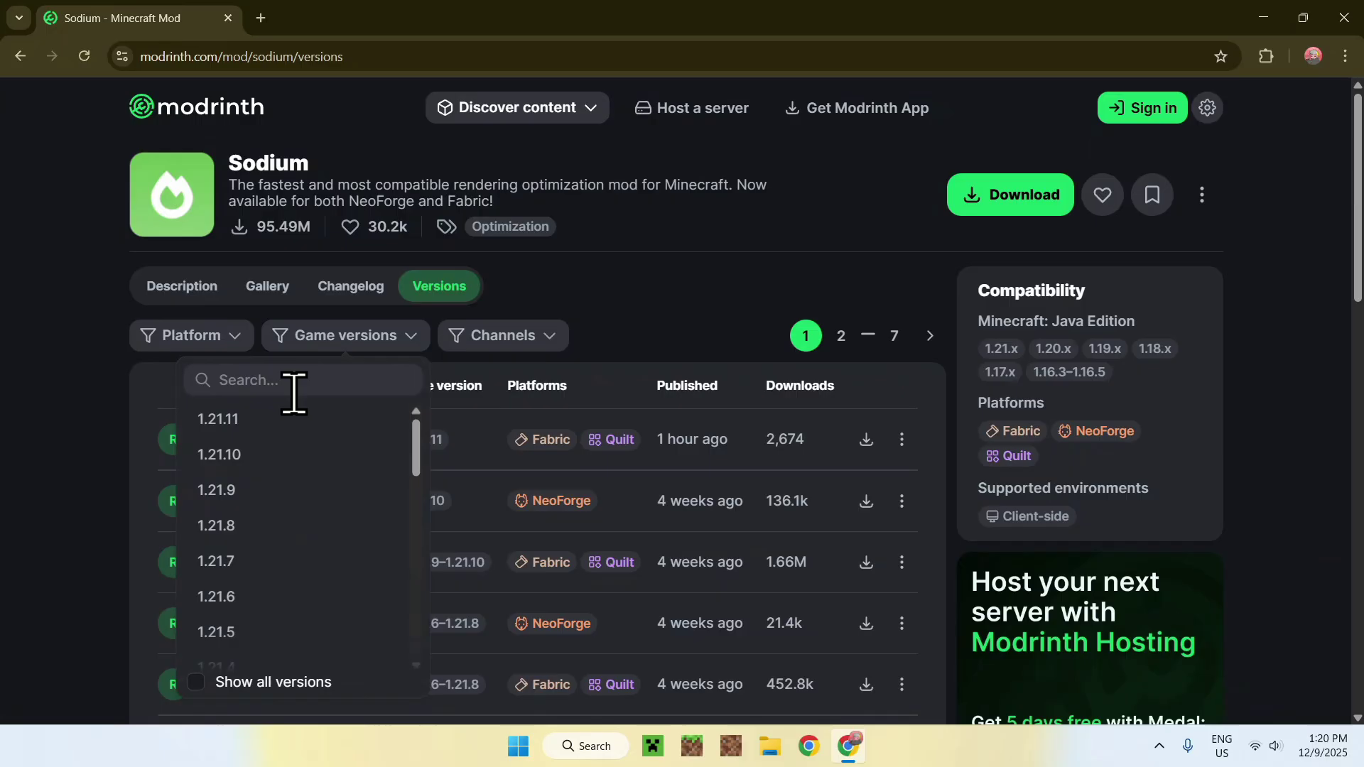
click(271, 419)
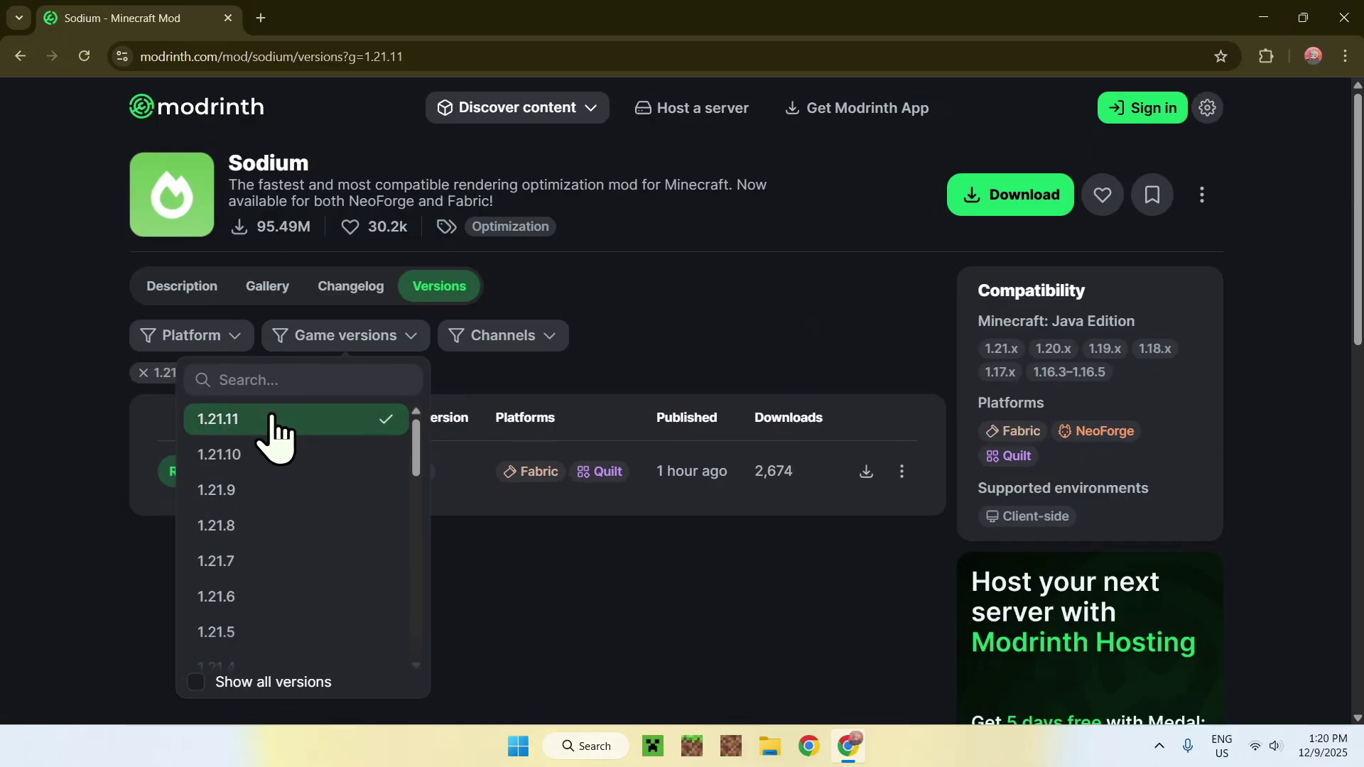
click(77, 406)
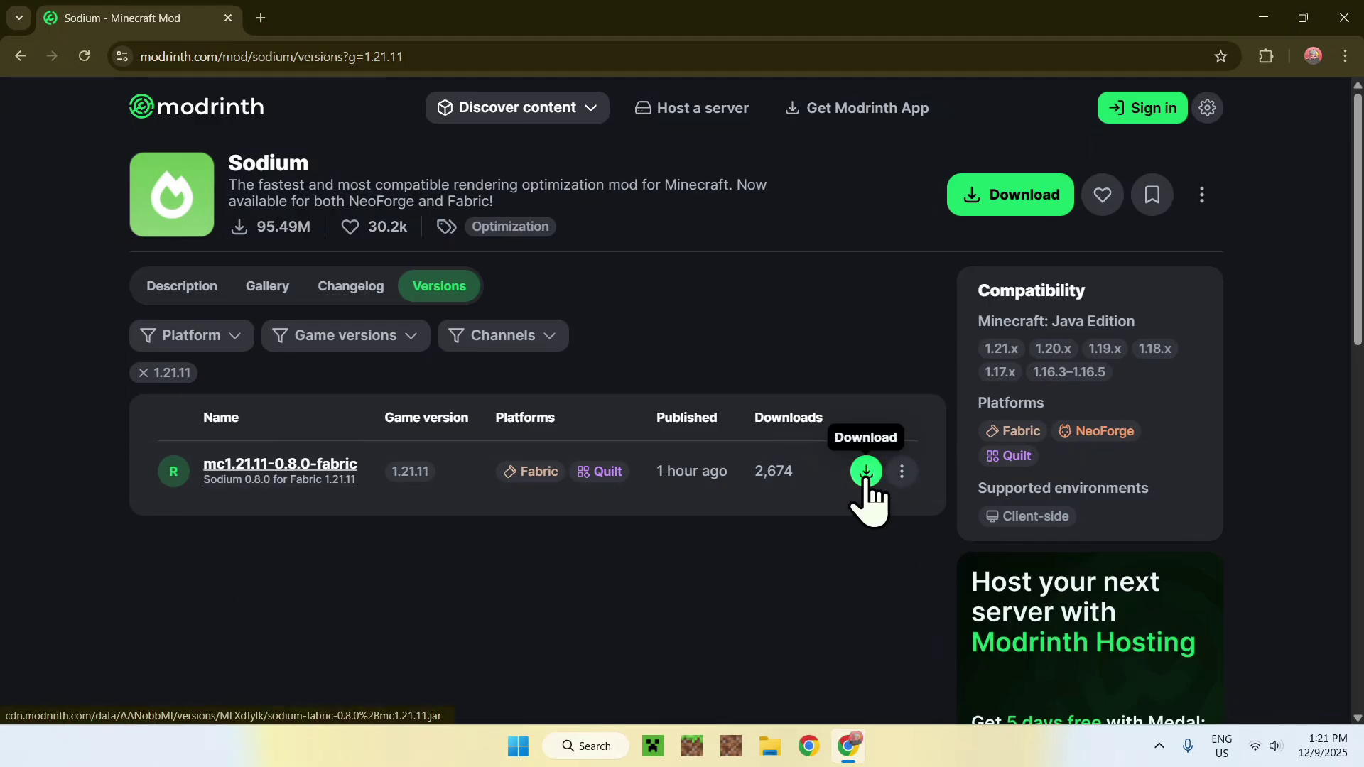
click(866, 473)
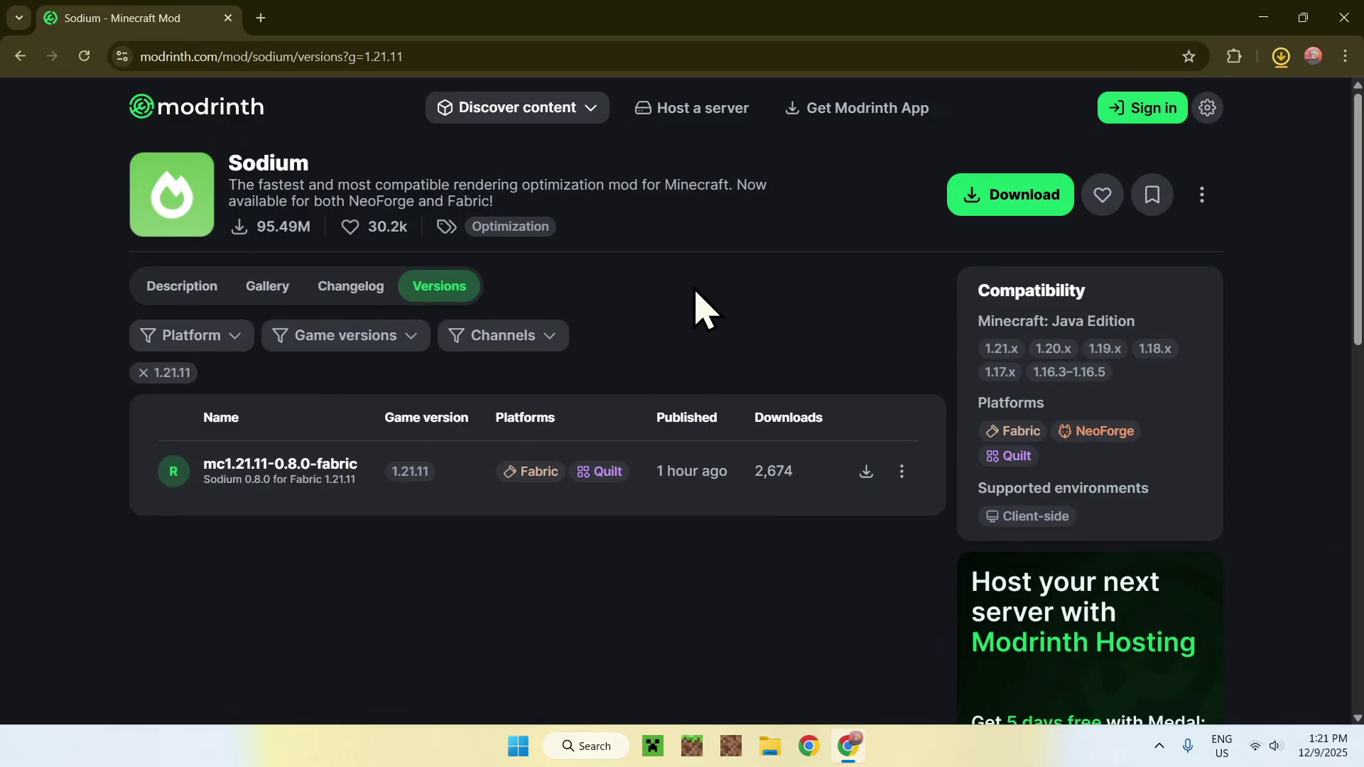
- In a new tab, search Google for 'Fabric Minecraft' and open fabricmc.net
click(260, 19)
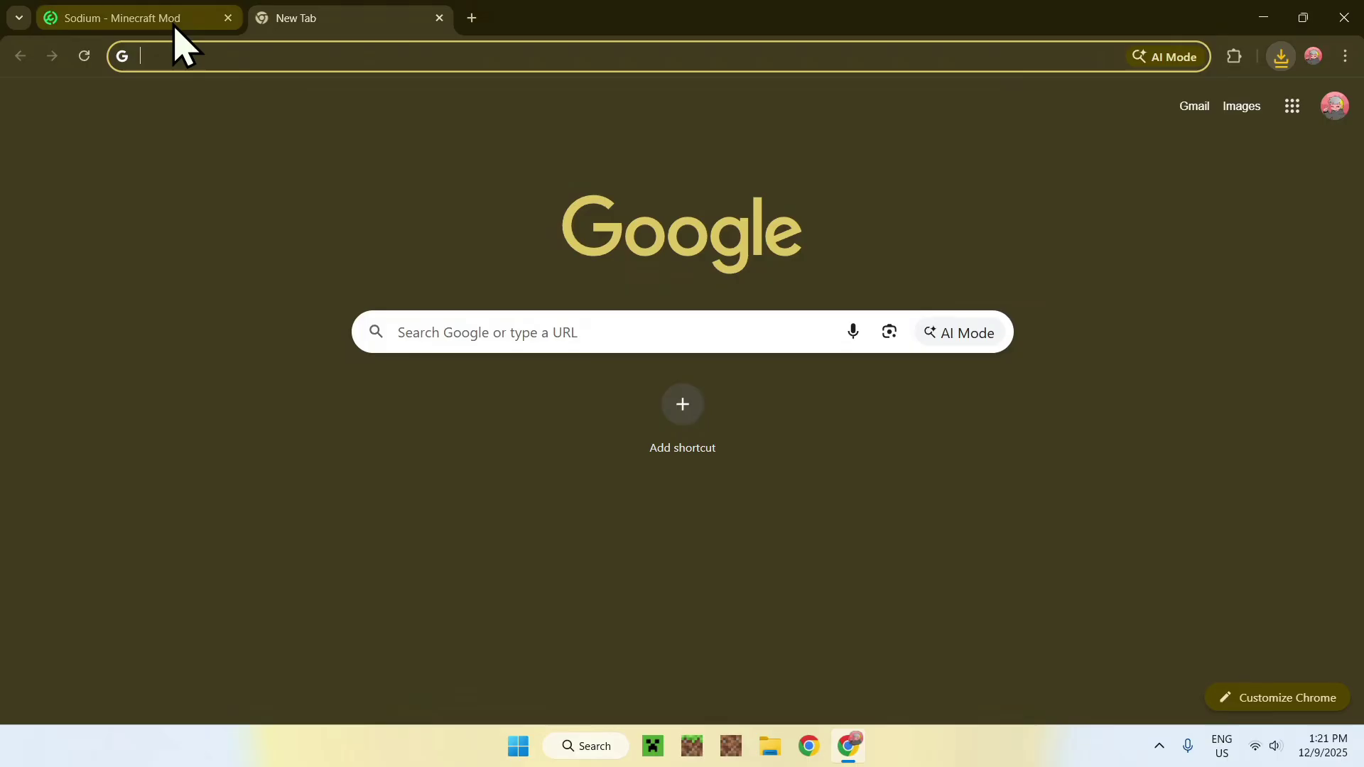
click(457, 332)
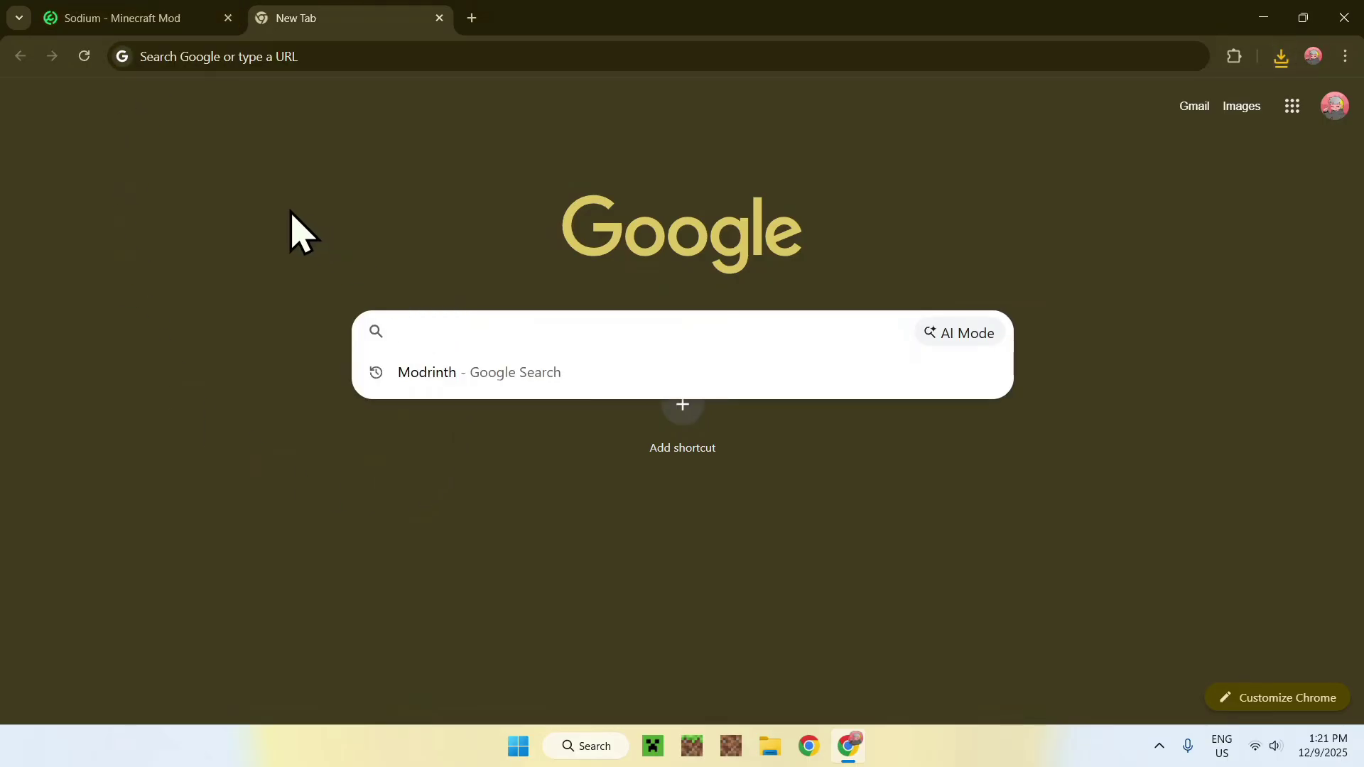
text(Fabric Minecraft)
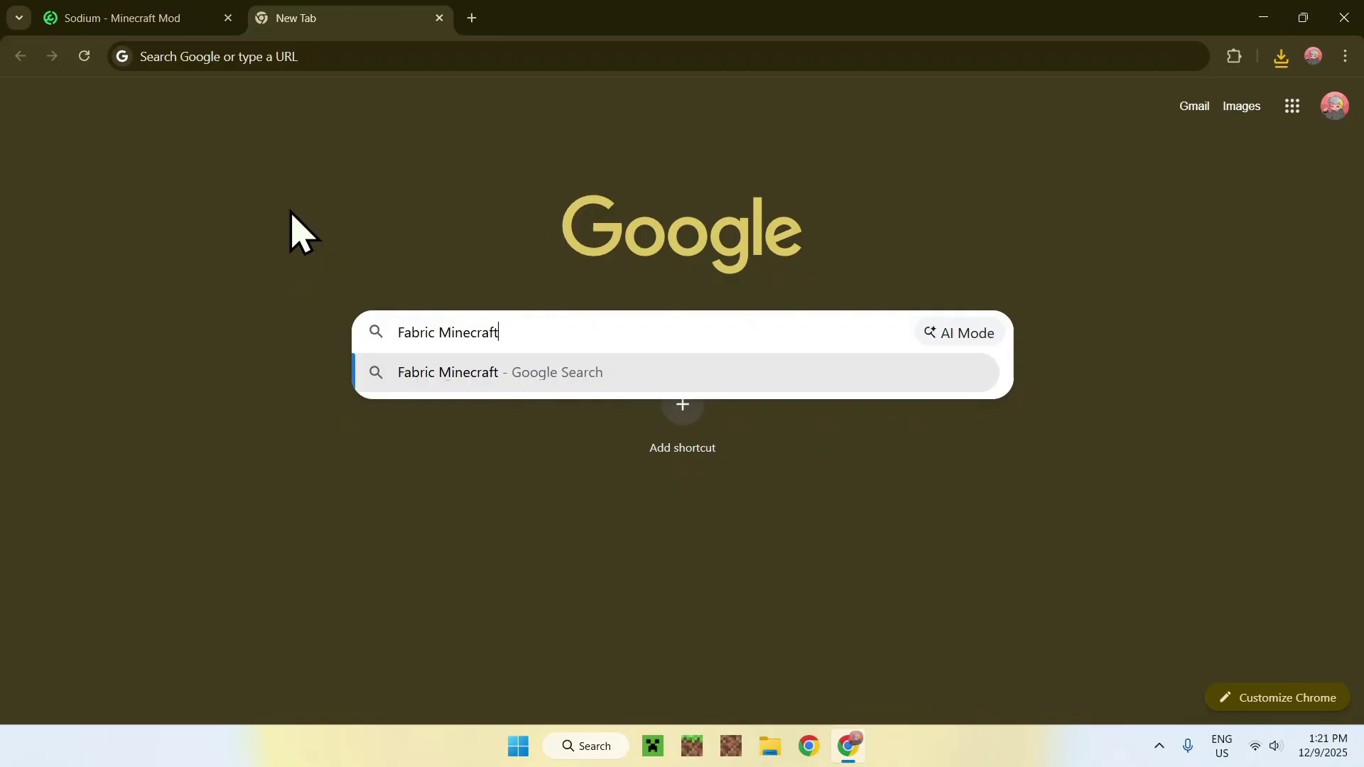
key(Return)
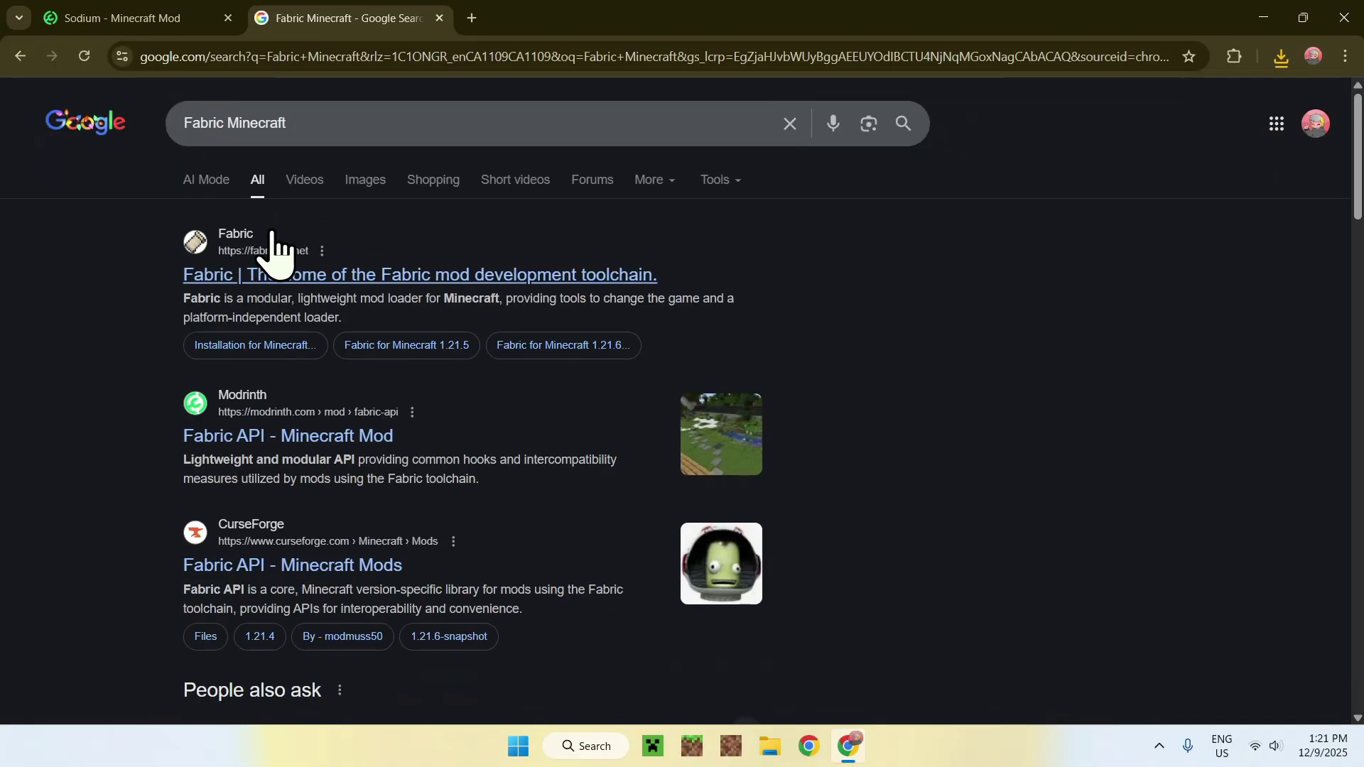
click(239, 277)
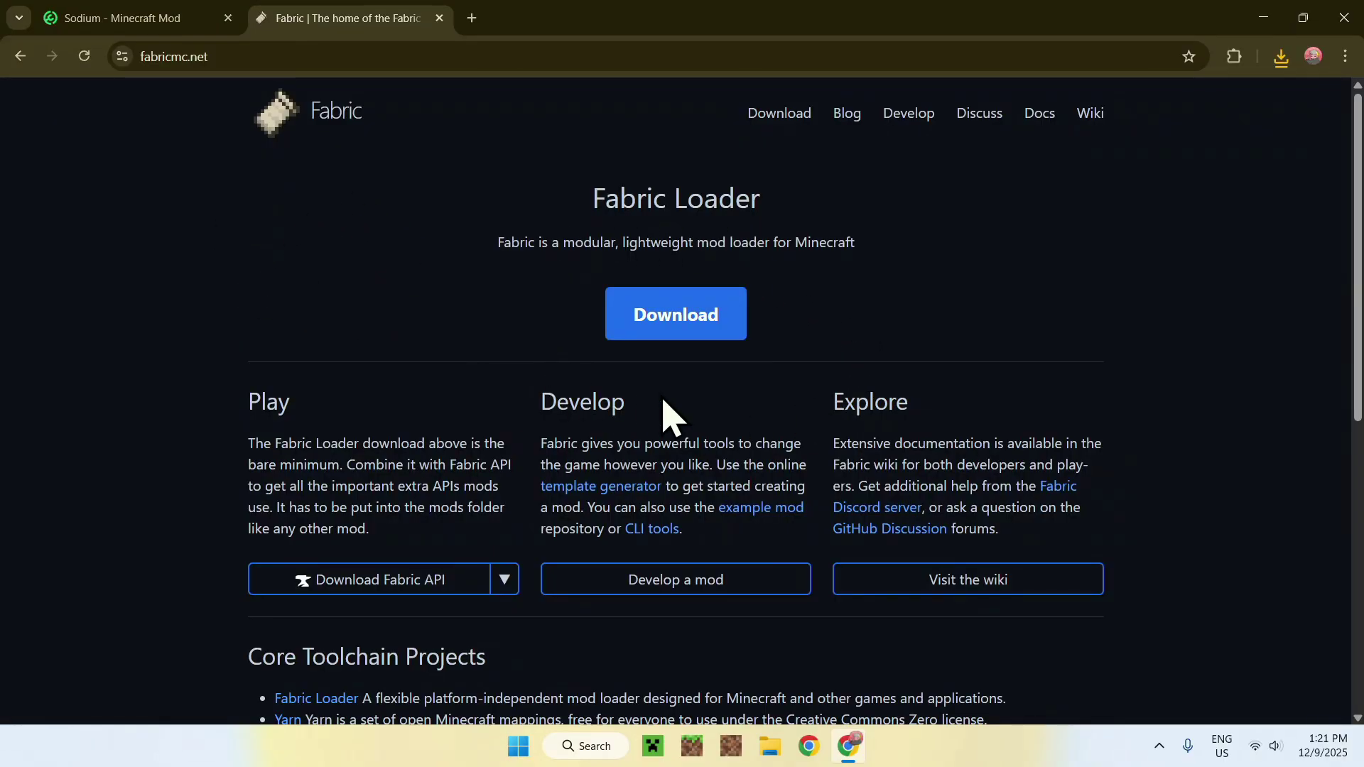
- Download the Fabric installer for Windows from fabricmc.net, then close Chrome
click(675, 331)
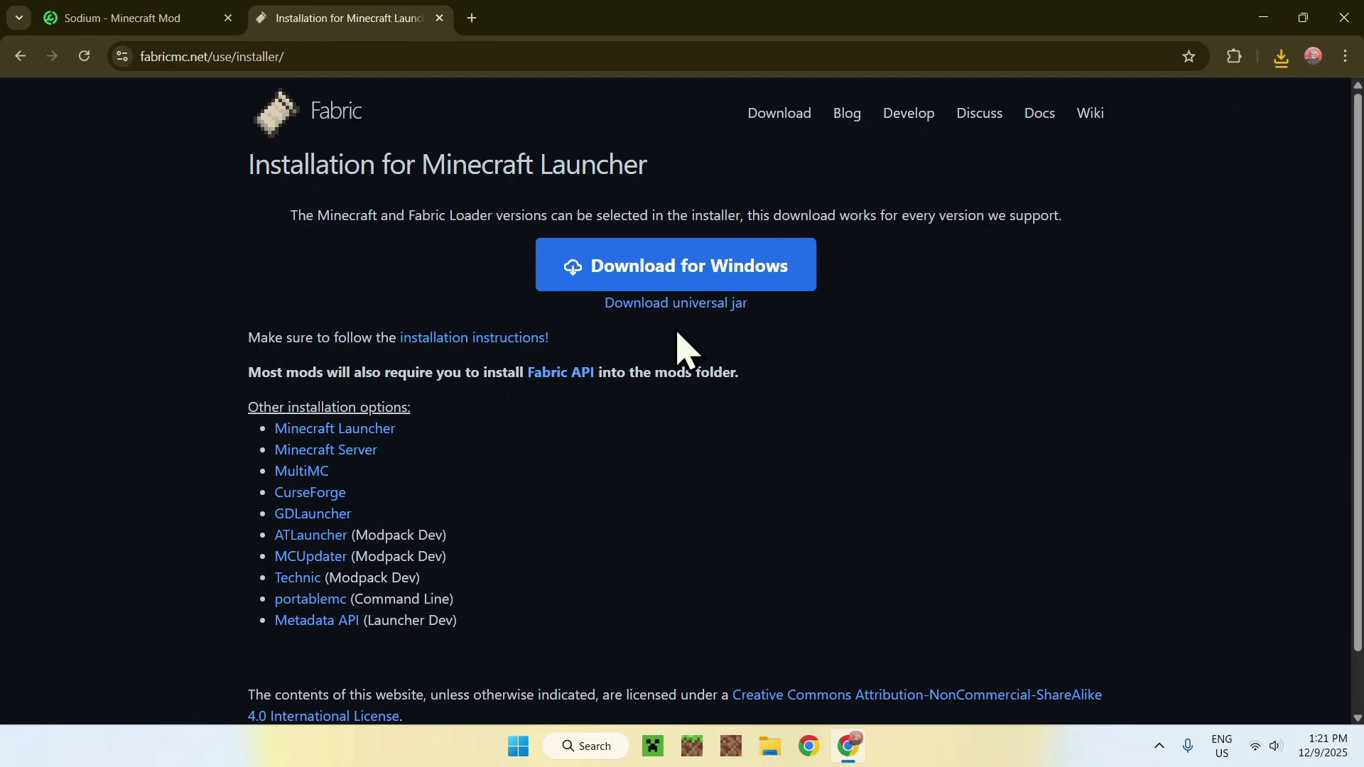
click(671, 283)
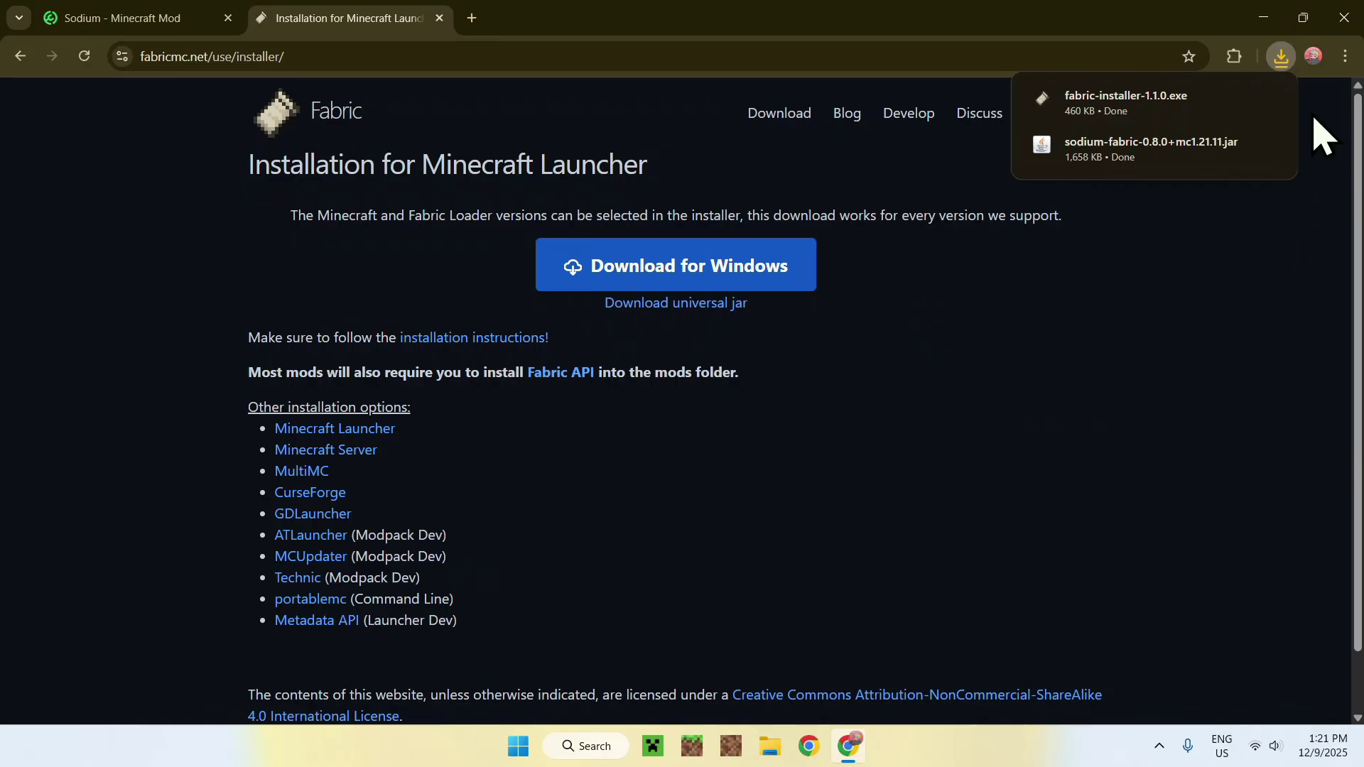
click(1343, 17)
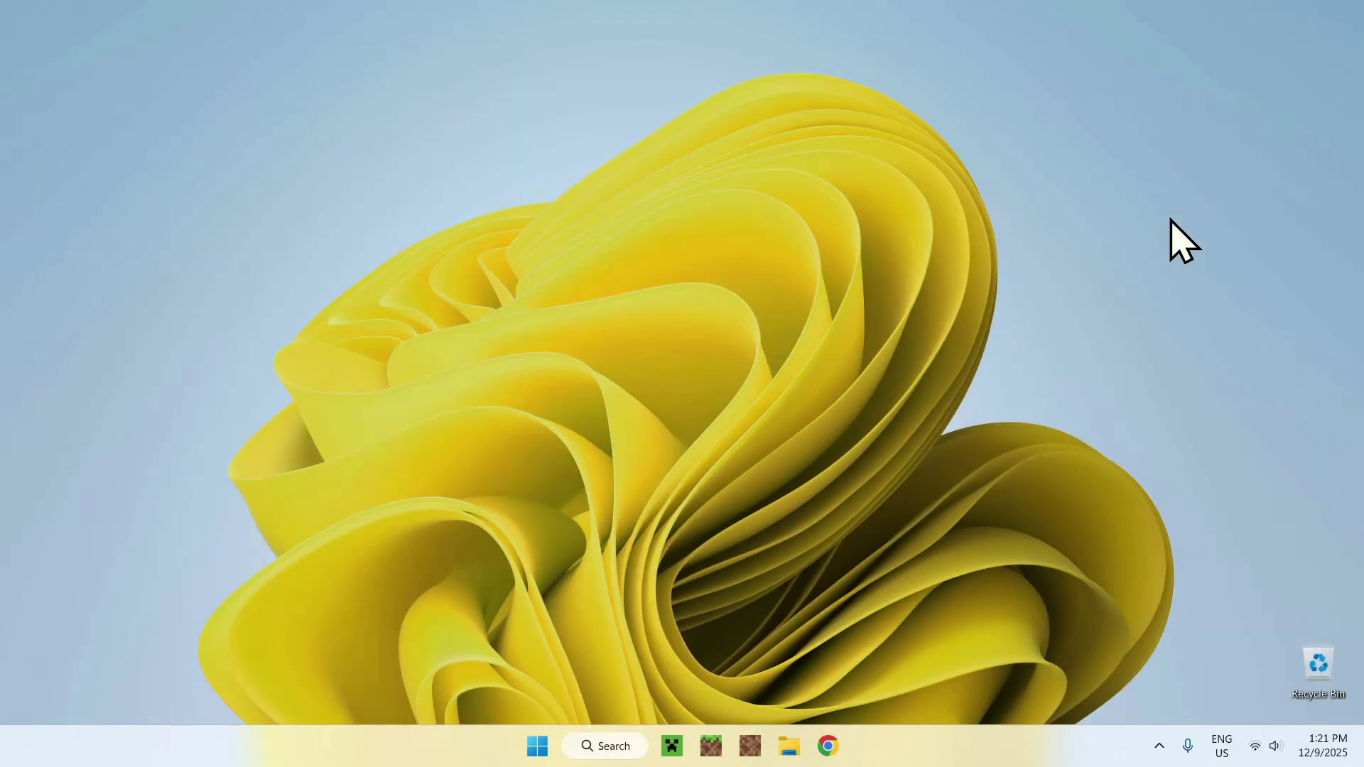
- Show the Downloads folder in File Explorer, with the Fabric installer and Sodium jar
click(787, 744)
click(146, 248)
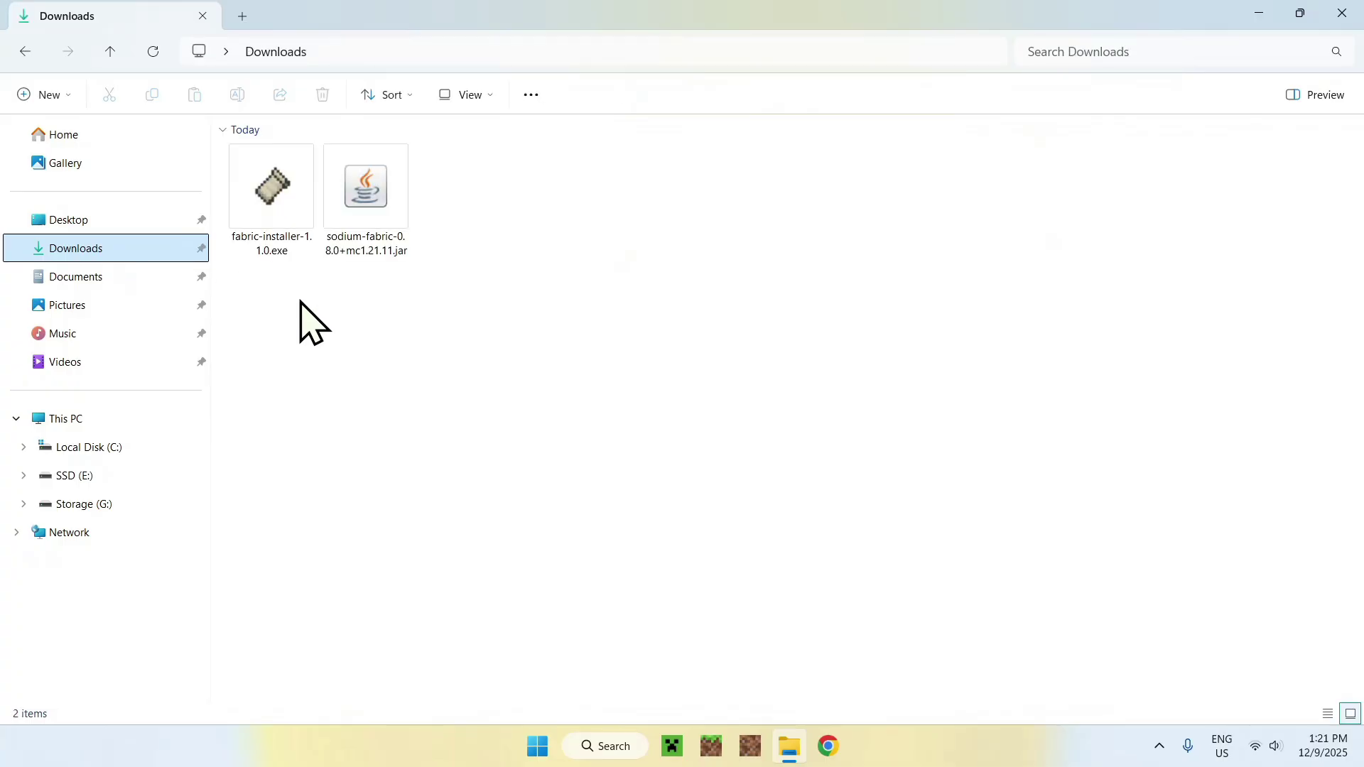
drag(230, 277, 310, 332)
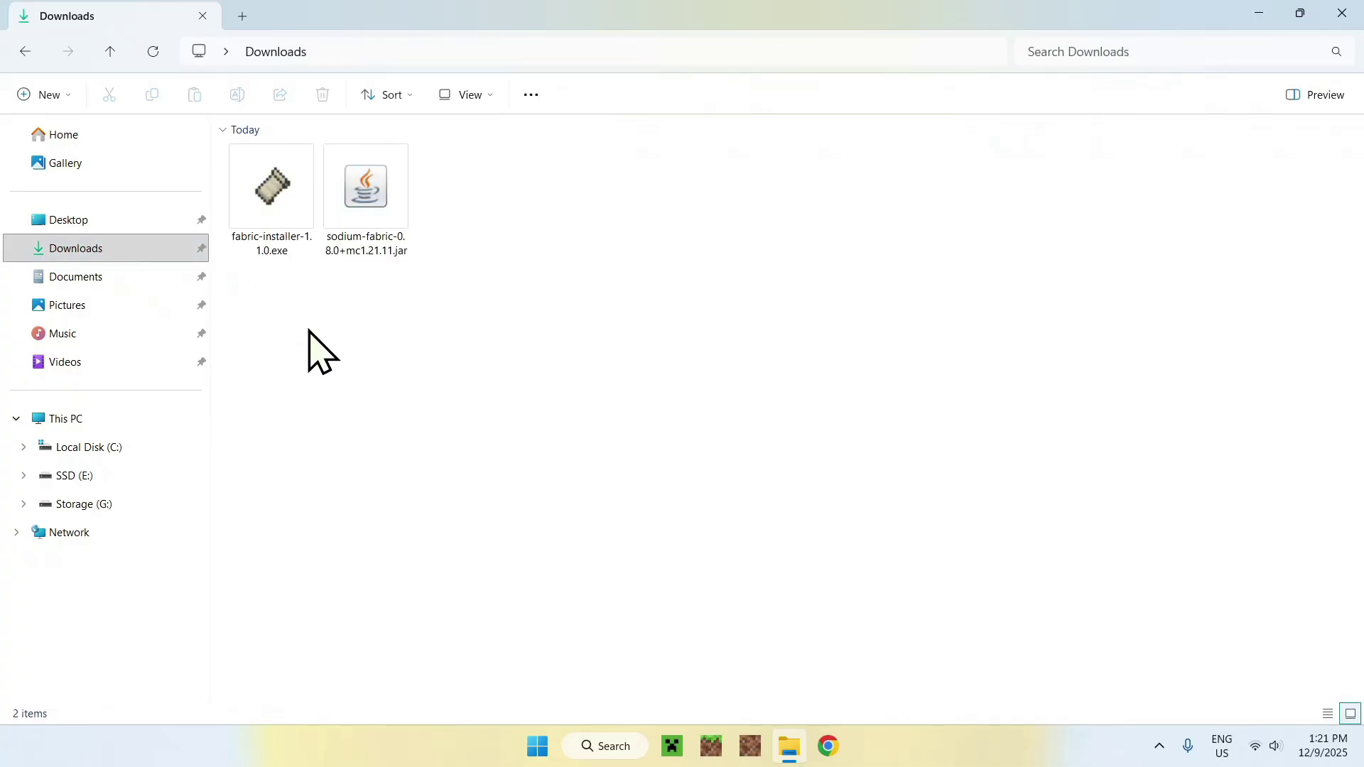
- Run fabric-installer-1.1.0.exe, install loader 0.18.2 for 1.21.11, confirm success, and close it
double_click(261, 226)
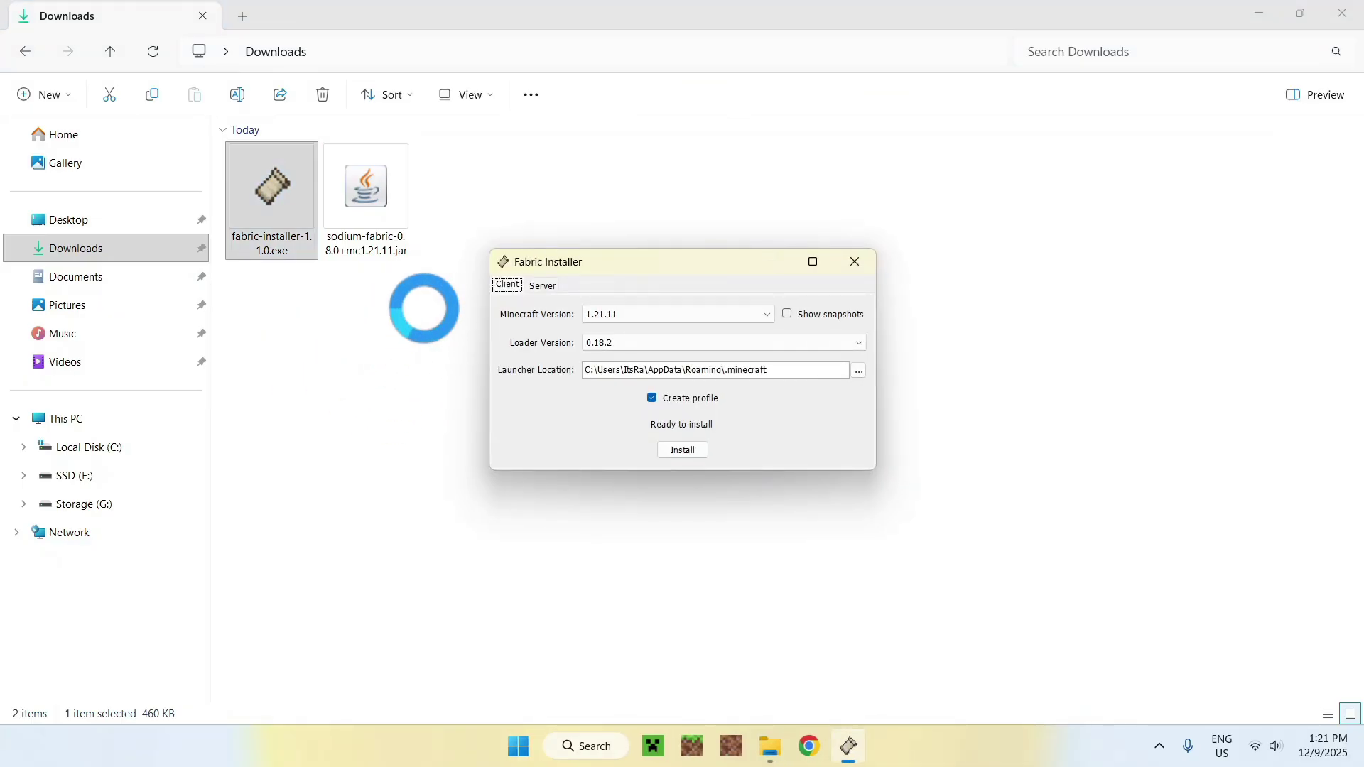
click(682, 450)
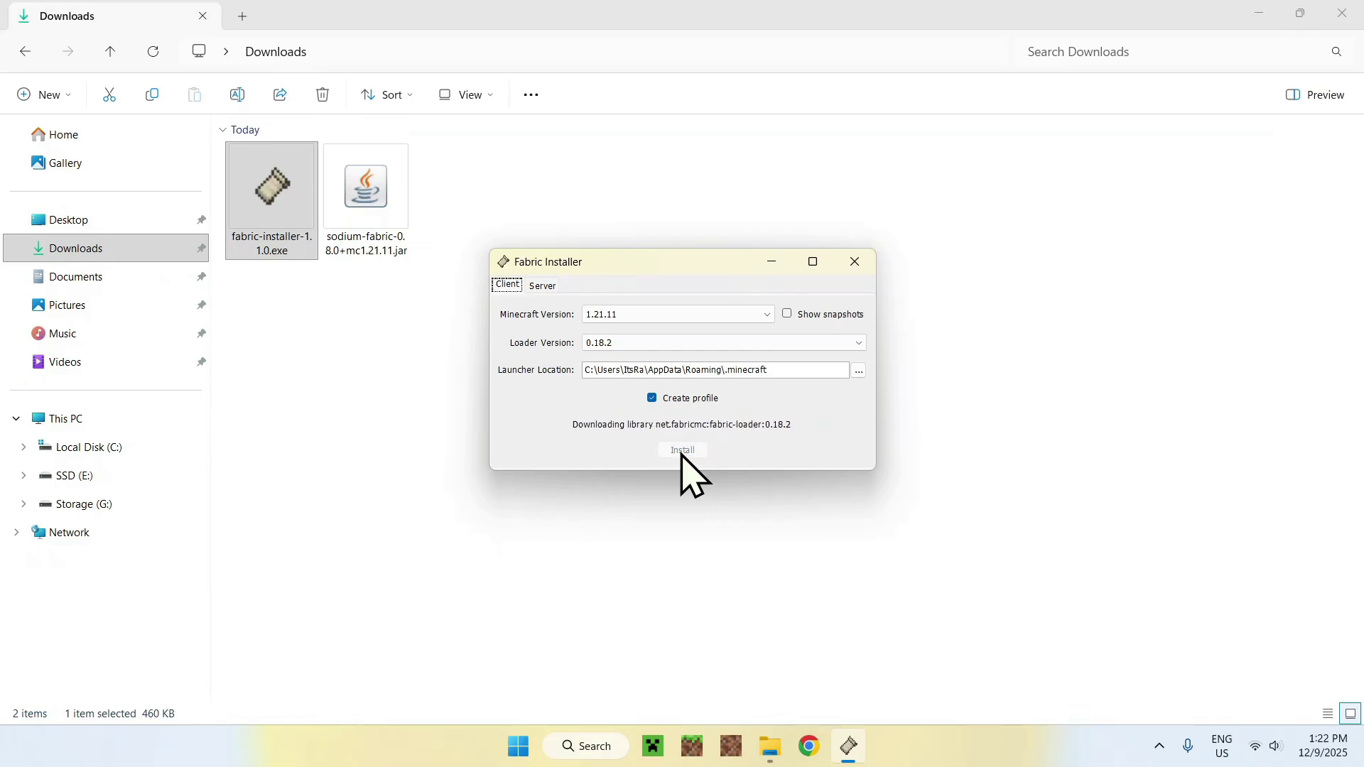
click(685, 404)
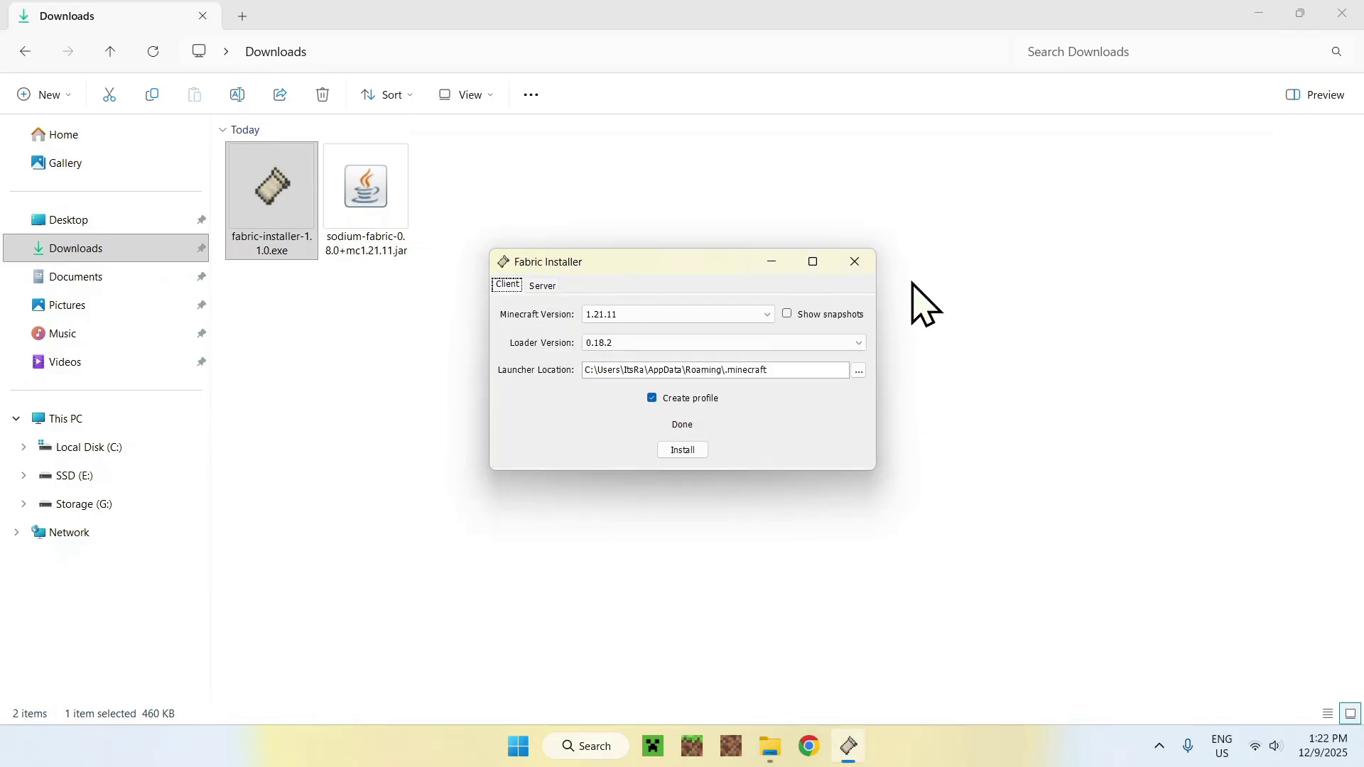
click(852, 260)
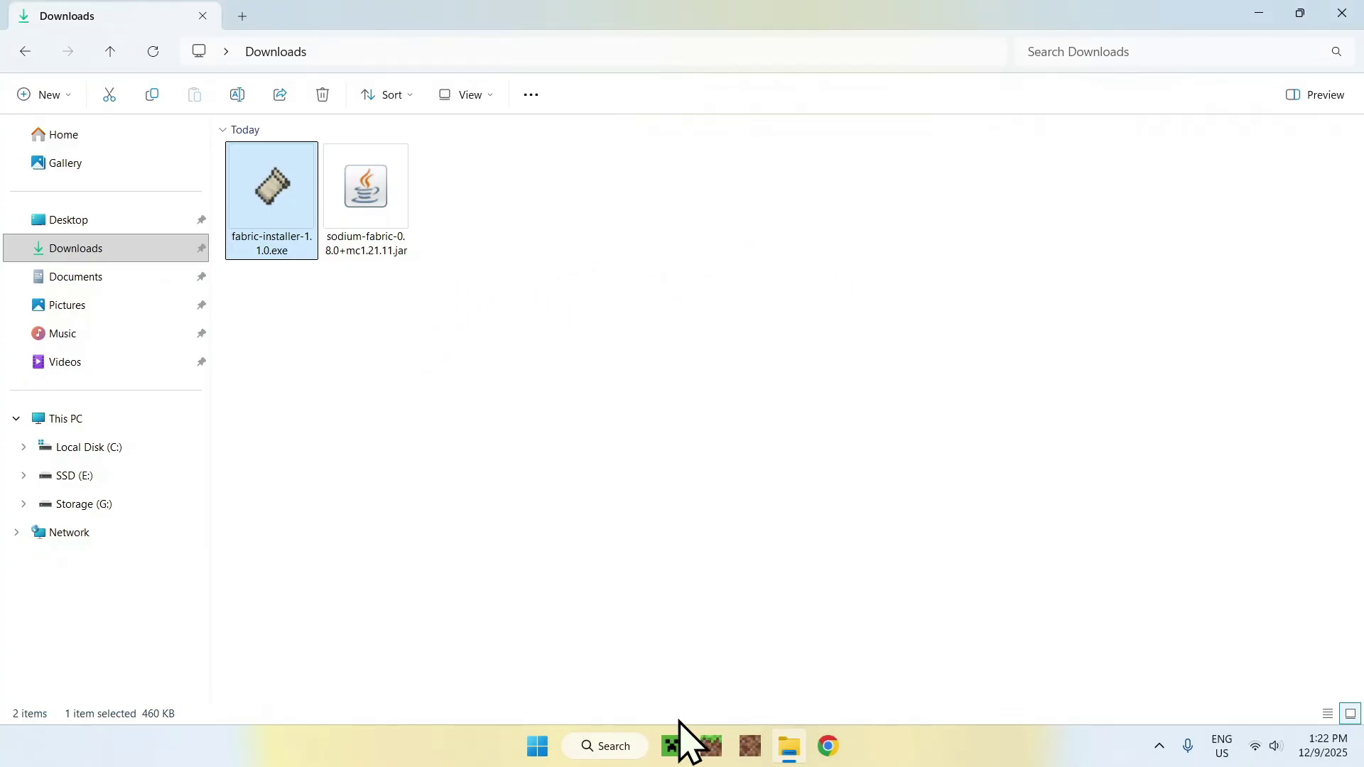
- Start the Minecraft Launcher and bring it forward on the Java Edition Play page
click(667, 743)
click(672, 745)
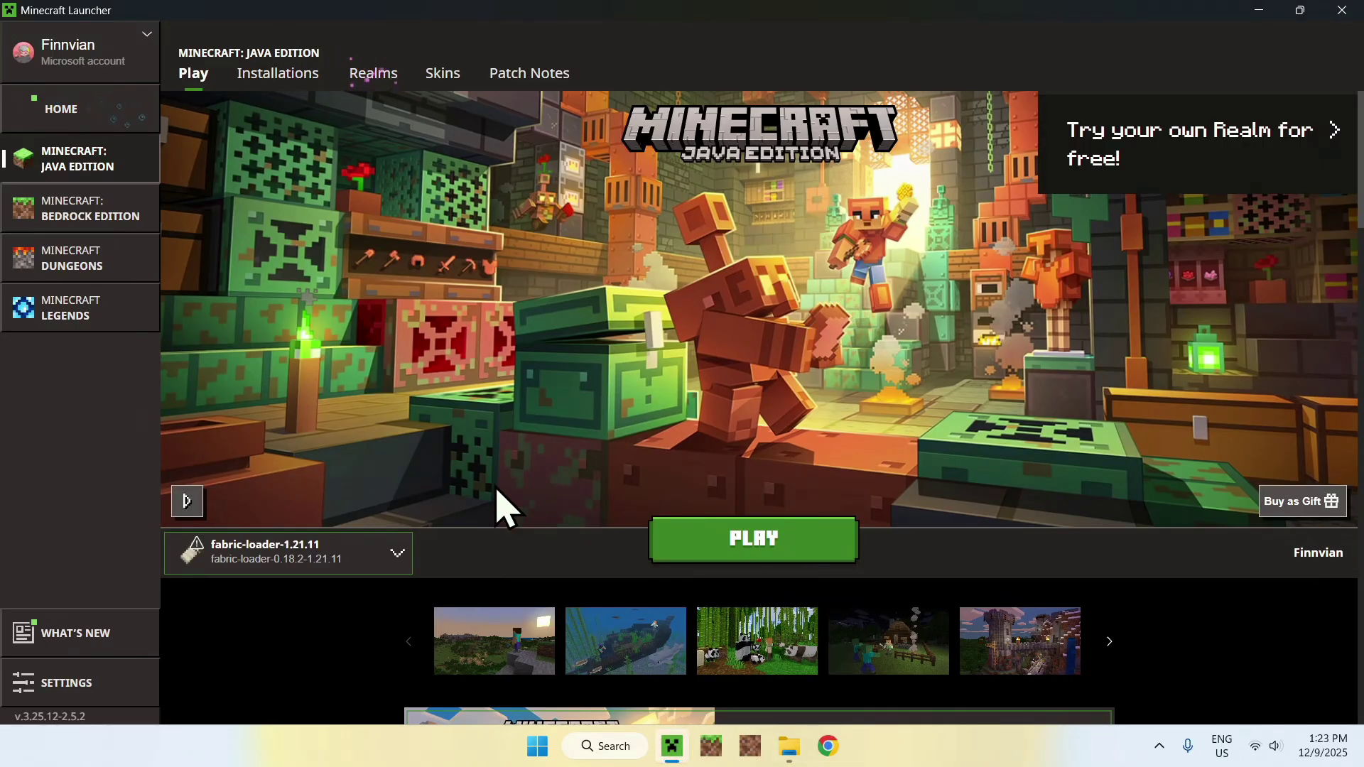
- Keep fabric-loader-1.21.11 as the selected installation, then view the Installations page
click(393, 558)
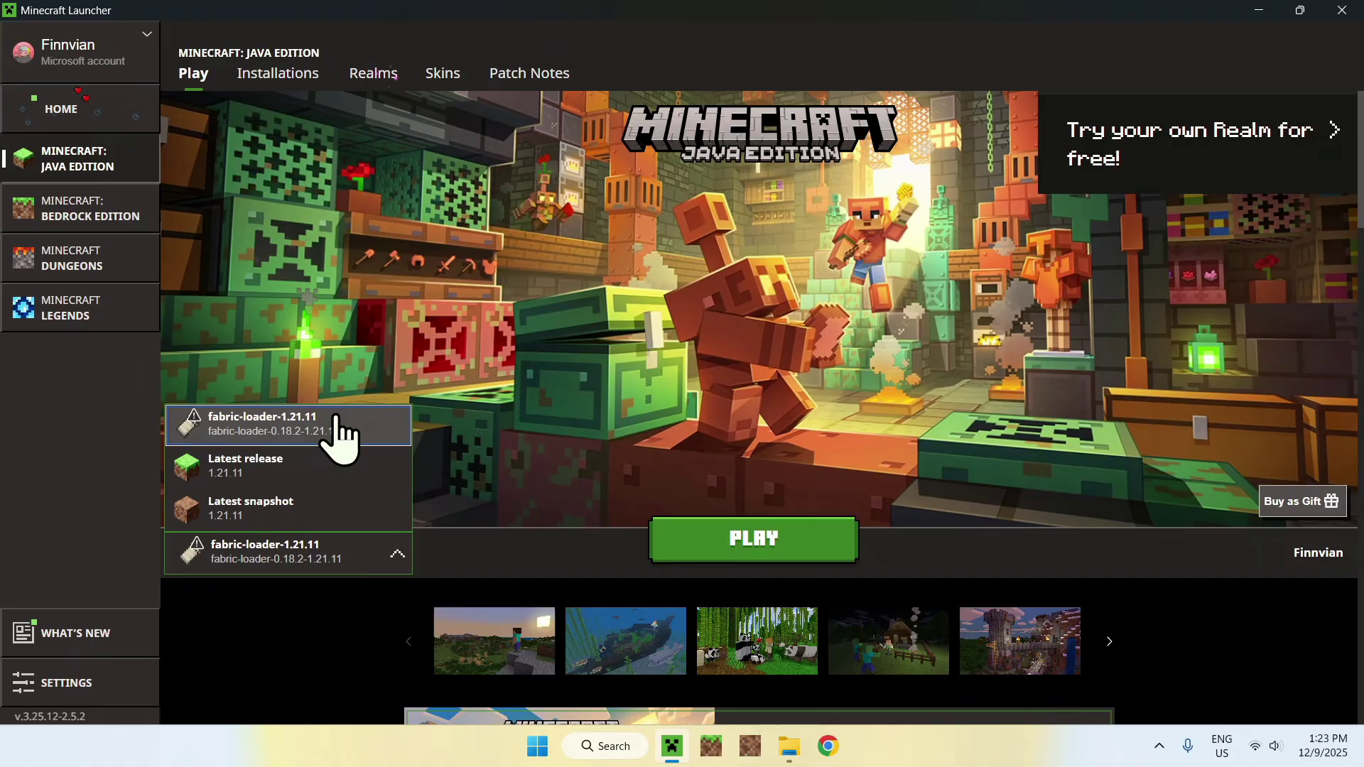
click(358, 352)
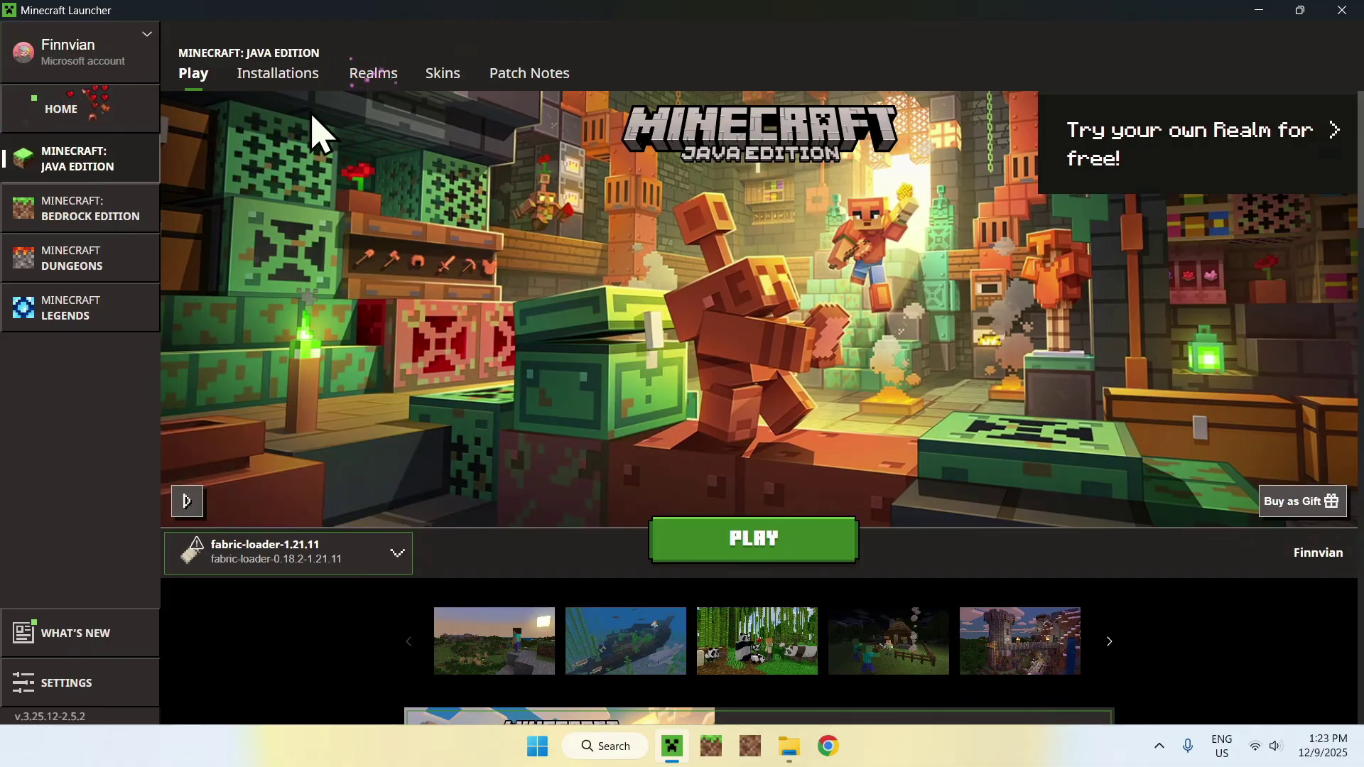
click(267, 80)
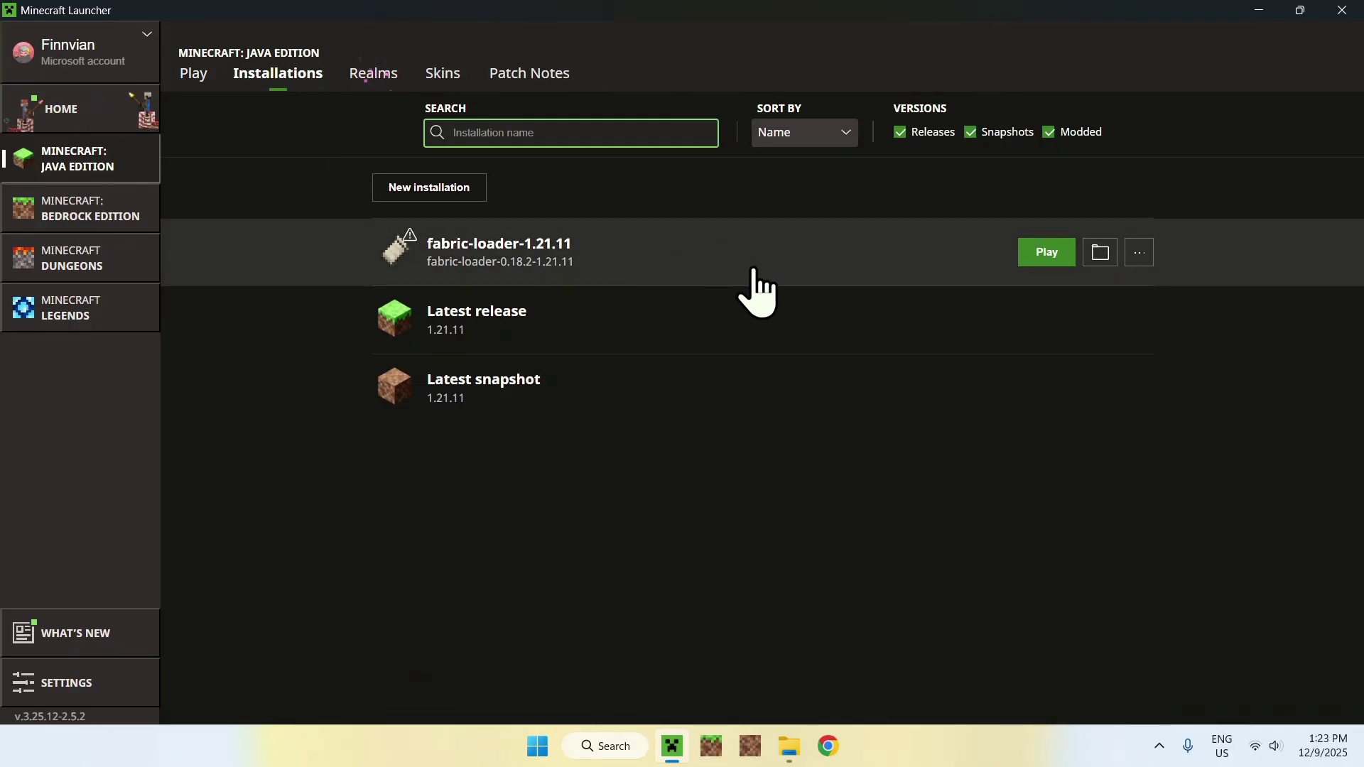
- Open the fabric-loader-1.21.11 installation's game folder and enter its mods folder
click(1099, 255)
click(343, 340)
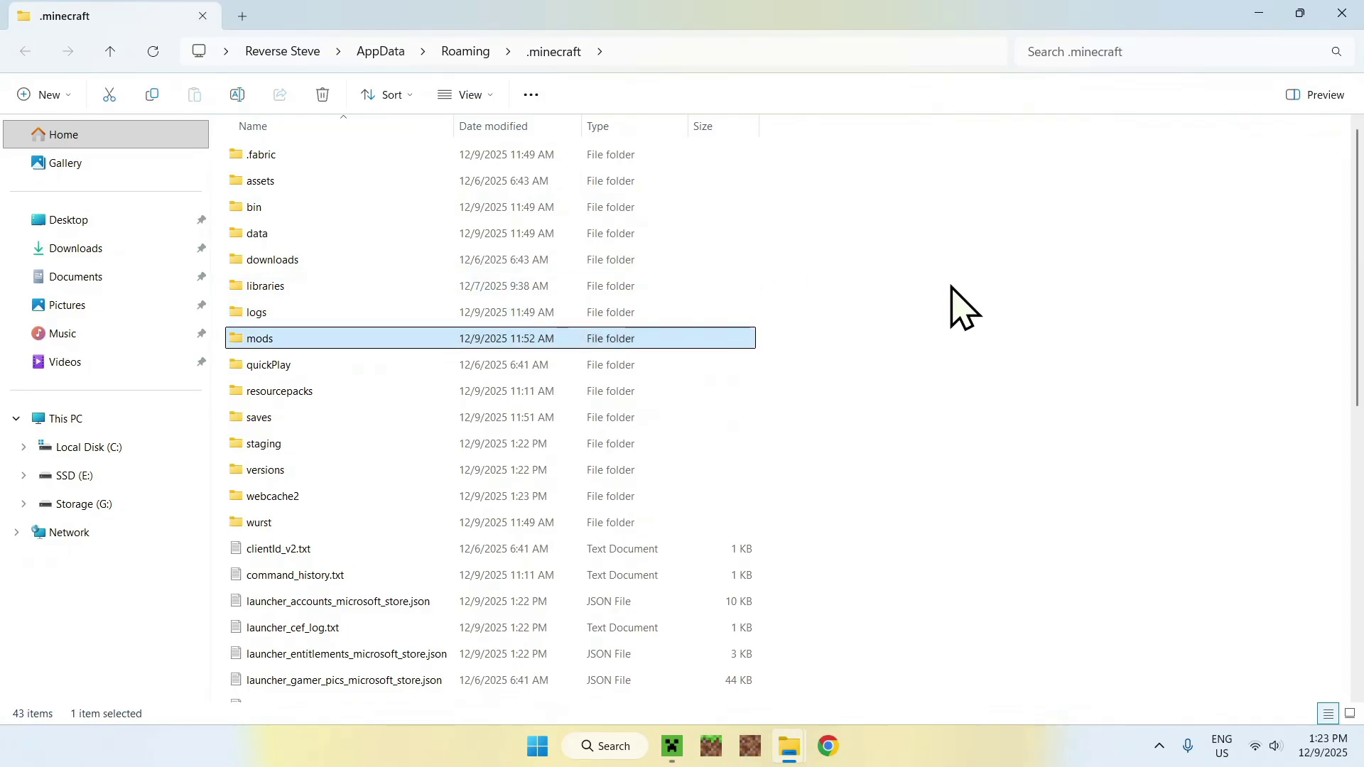
double_click(310, 338)
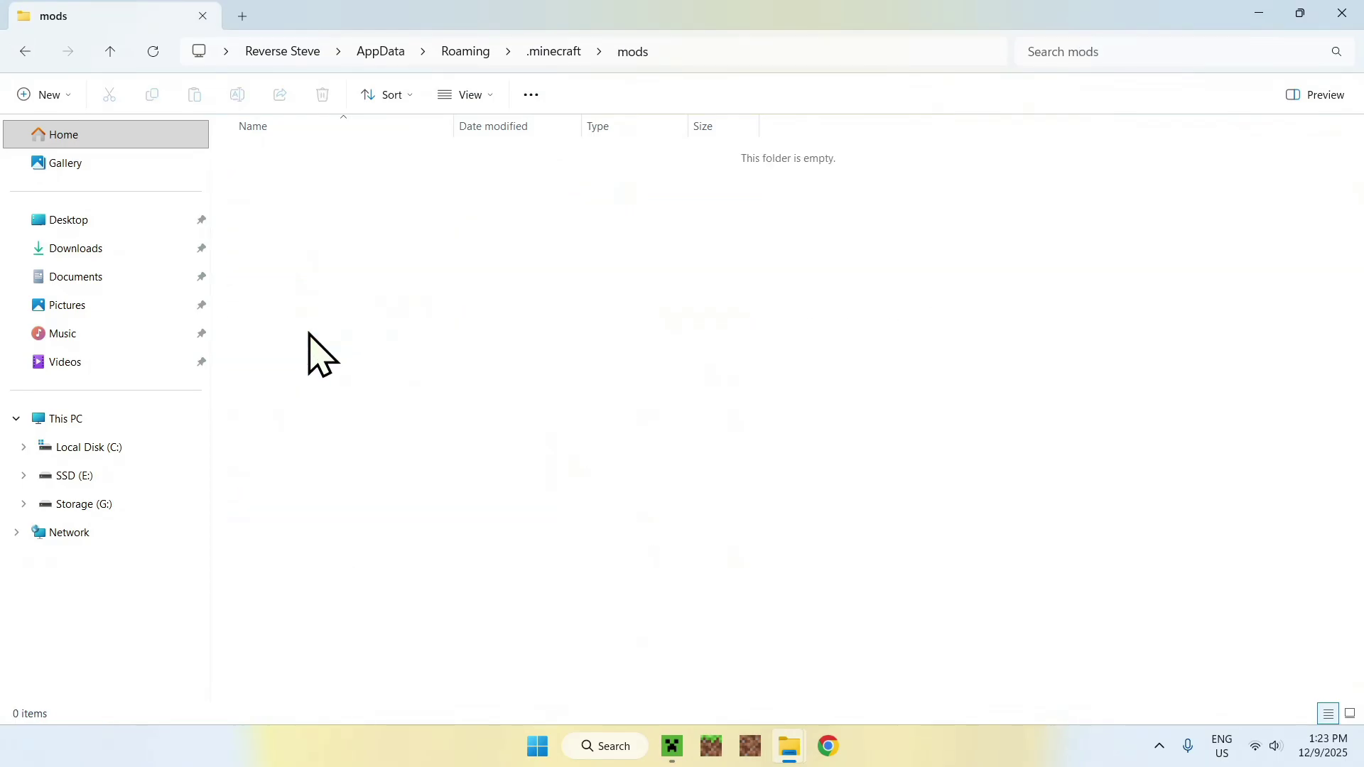
- Copy the Sodium 0.8.0 jar from Downloads and paste it into the mods folder
click(132, 247)
click(387, 202)
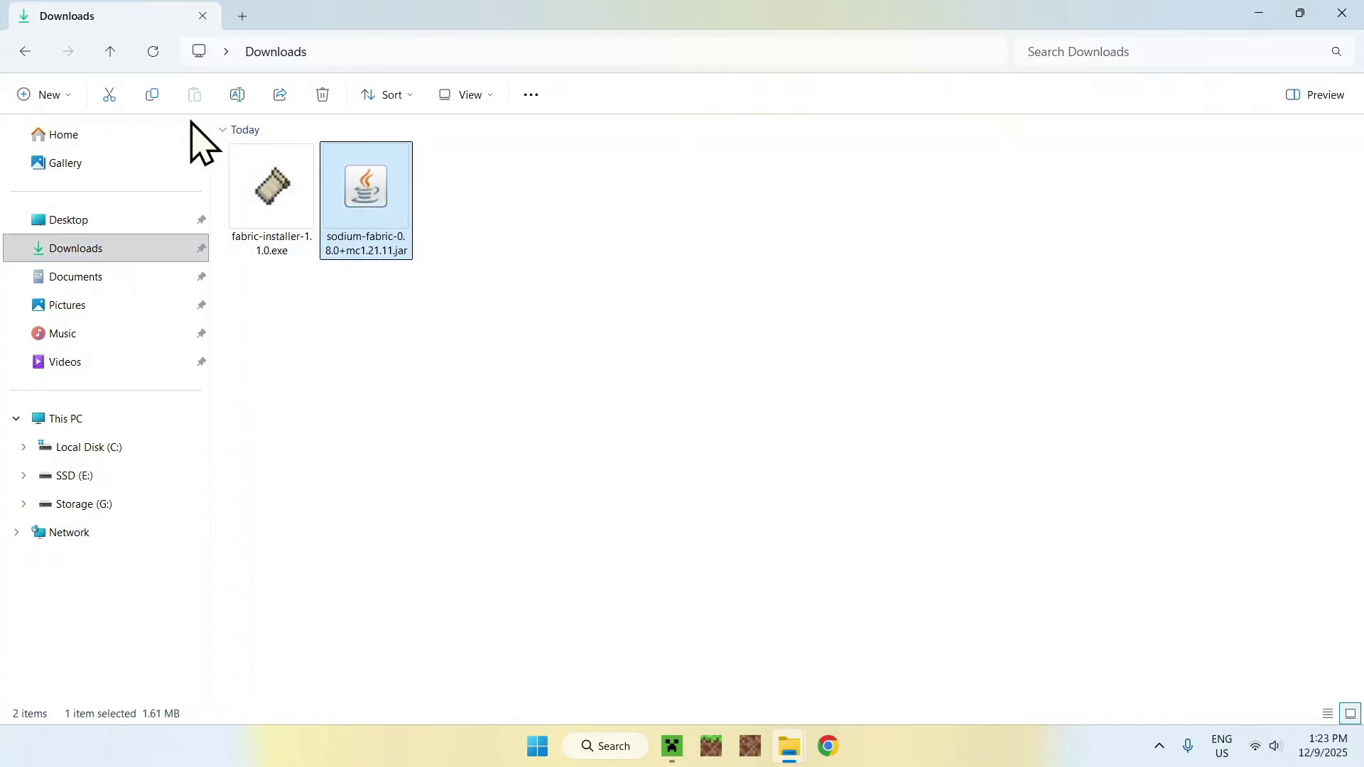
click(151, 100)
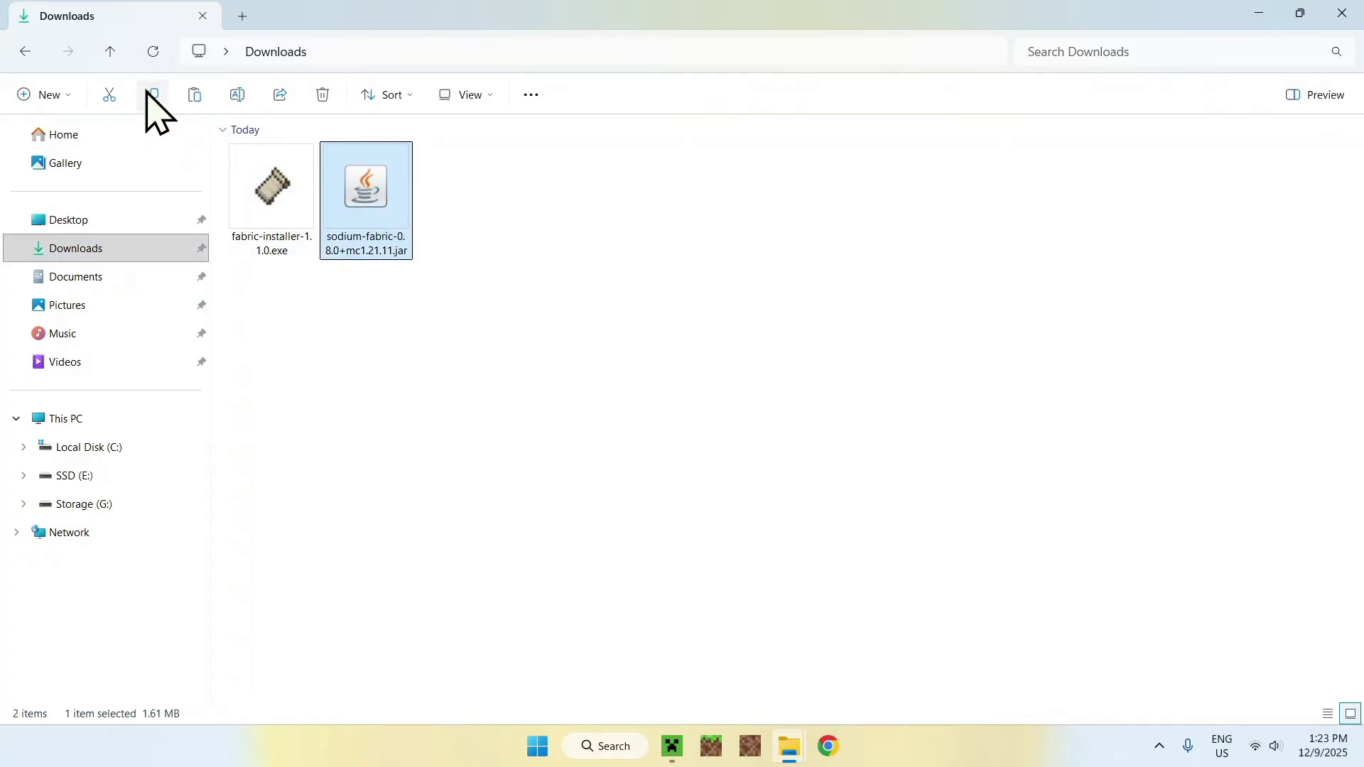
click(22, 60)
click(194, 100)
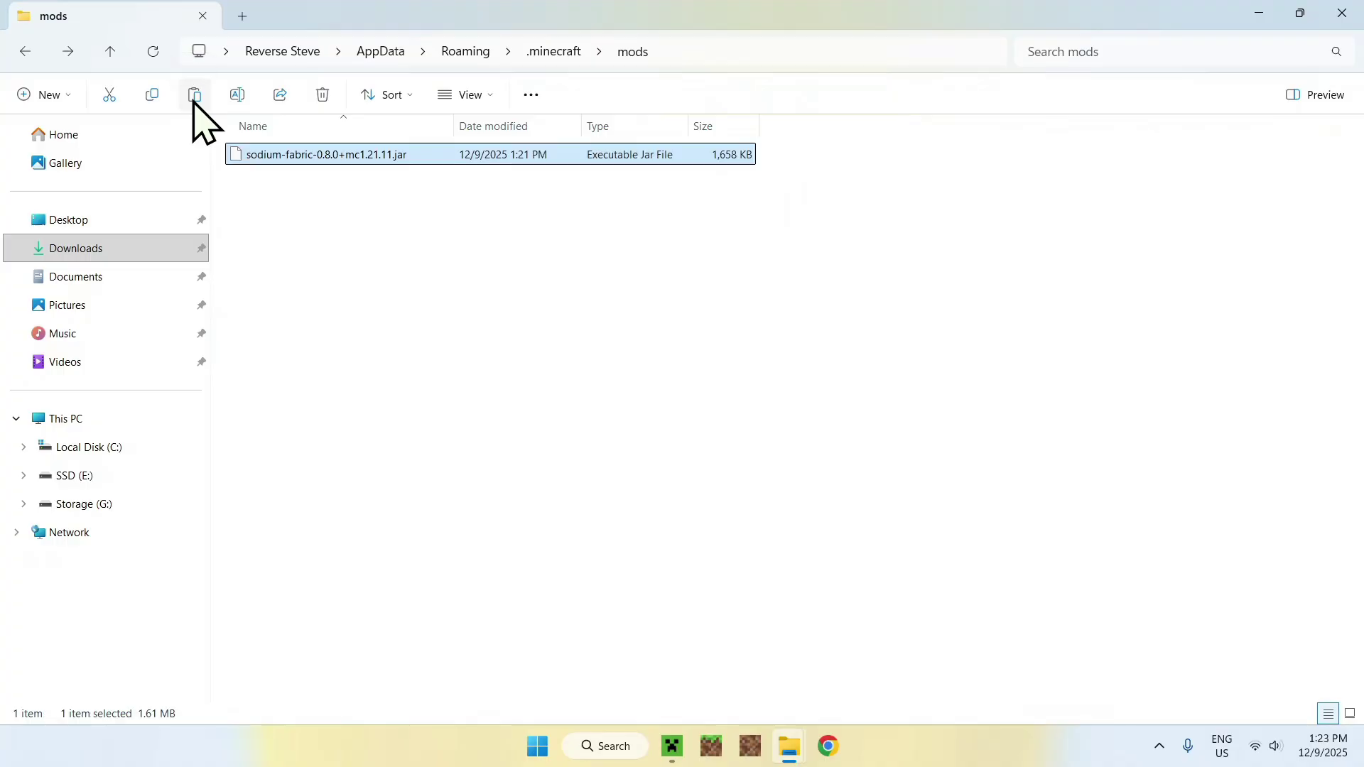
click(342, 216)
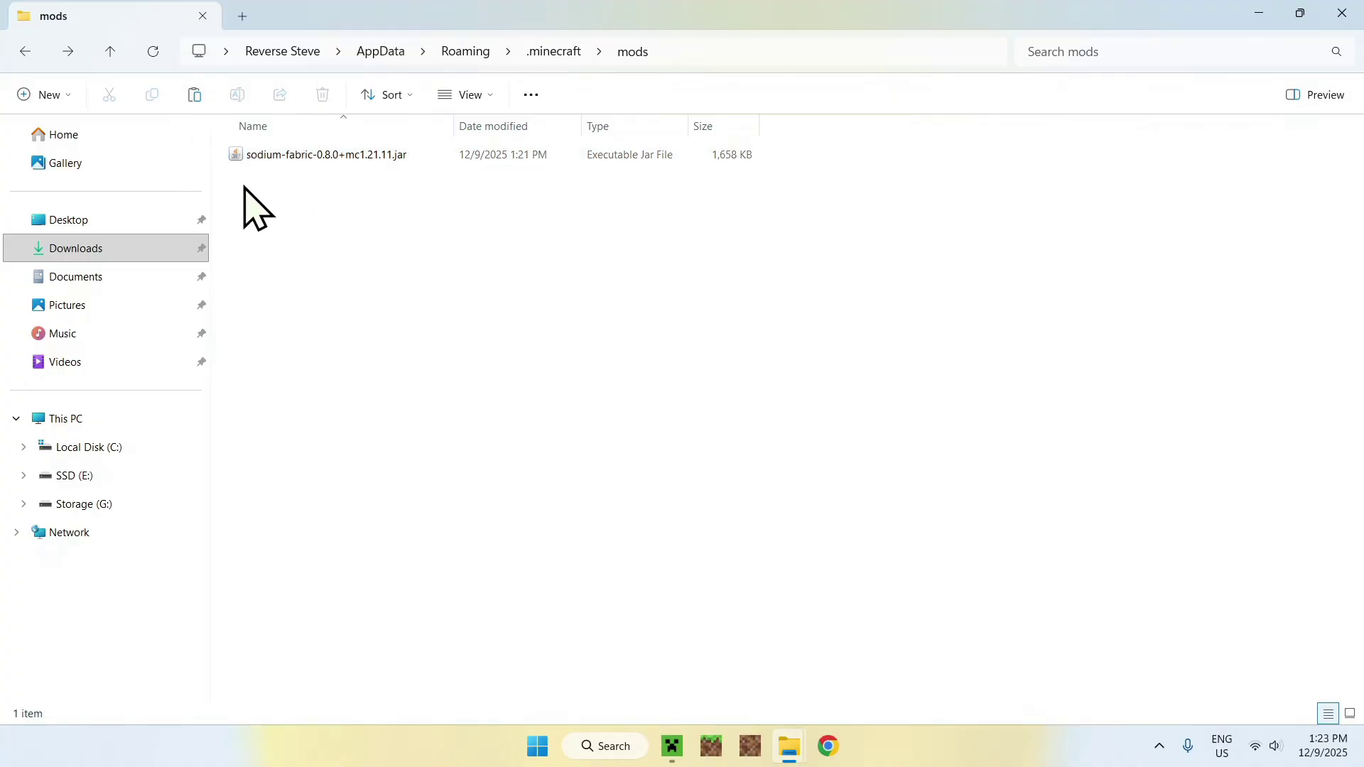
drag(244, 186, 365, 196)
- Launch the fabric-loader-1.21.11 profile from the Play page, accepting the modded-installation warning
click(670, 743)
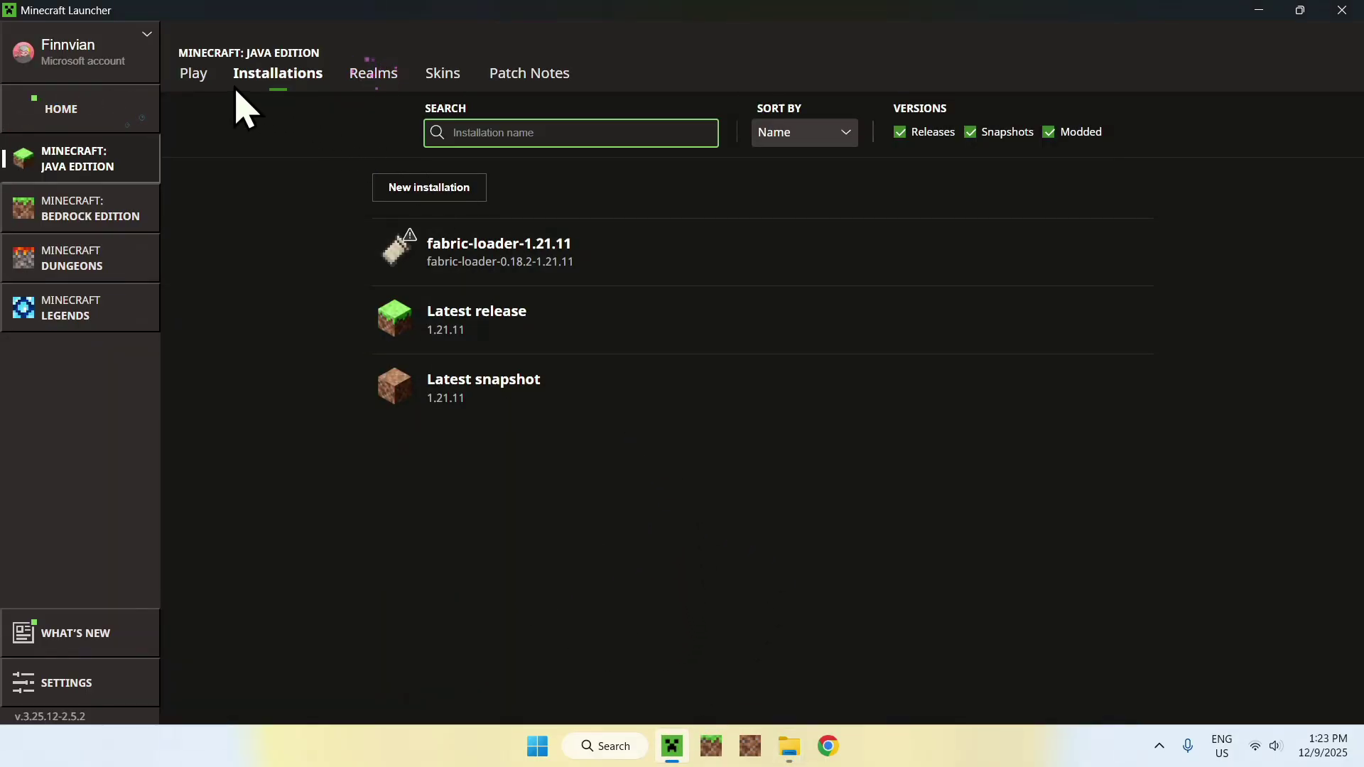
click(195, 78)
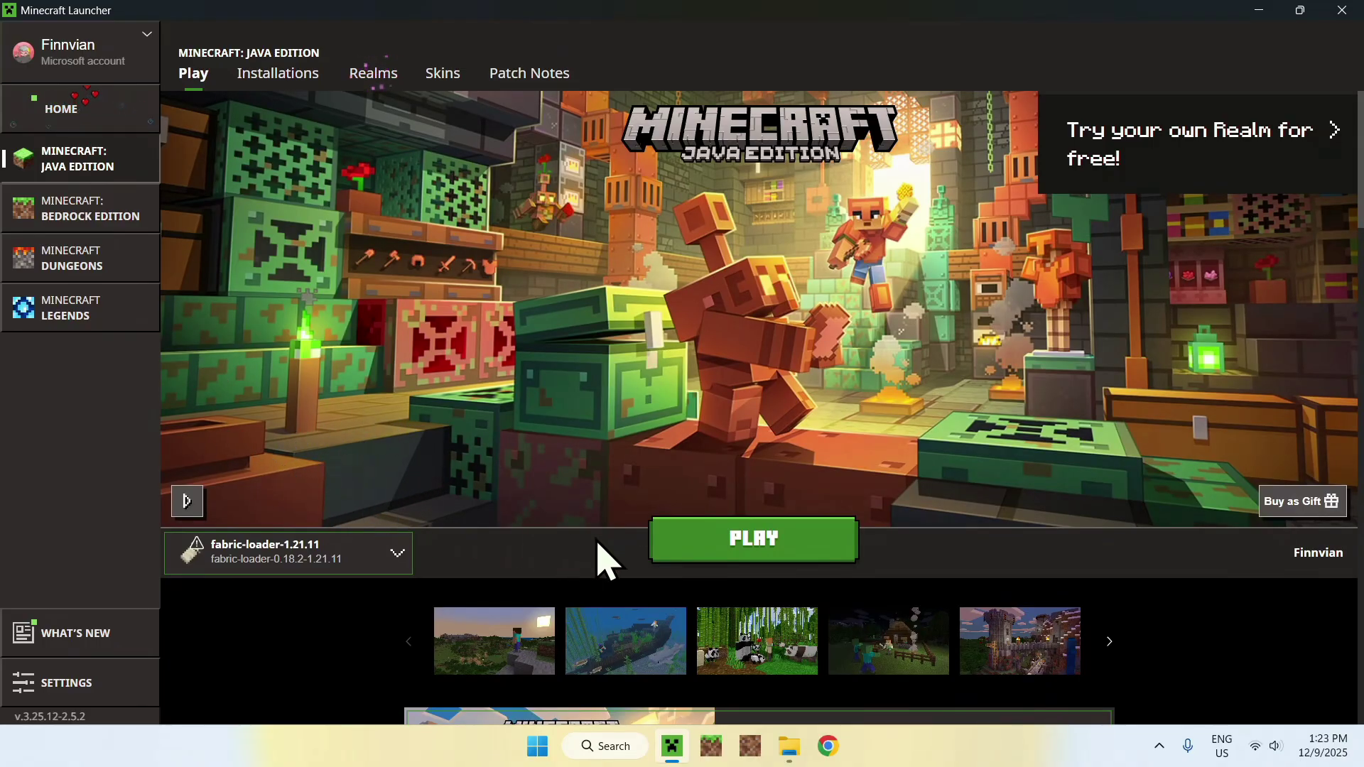
click(760, 561)
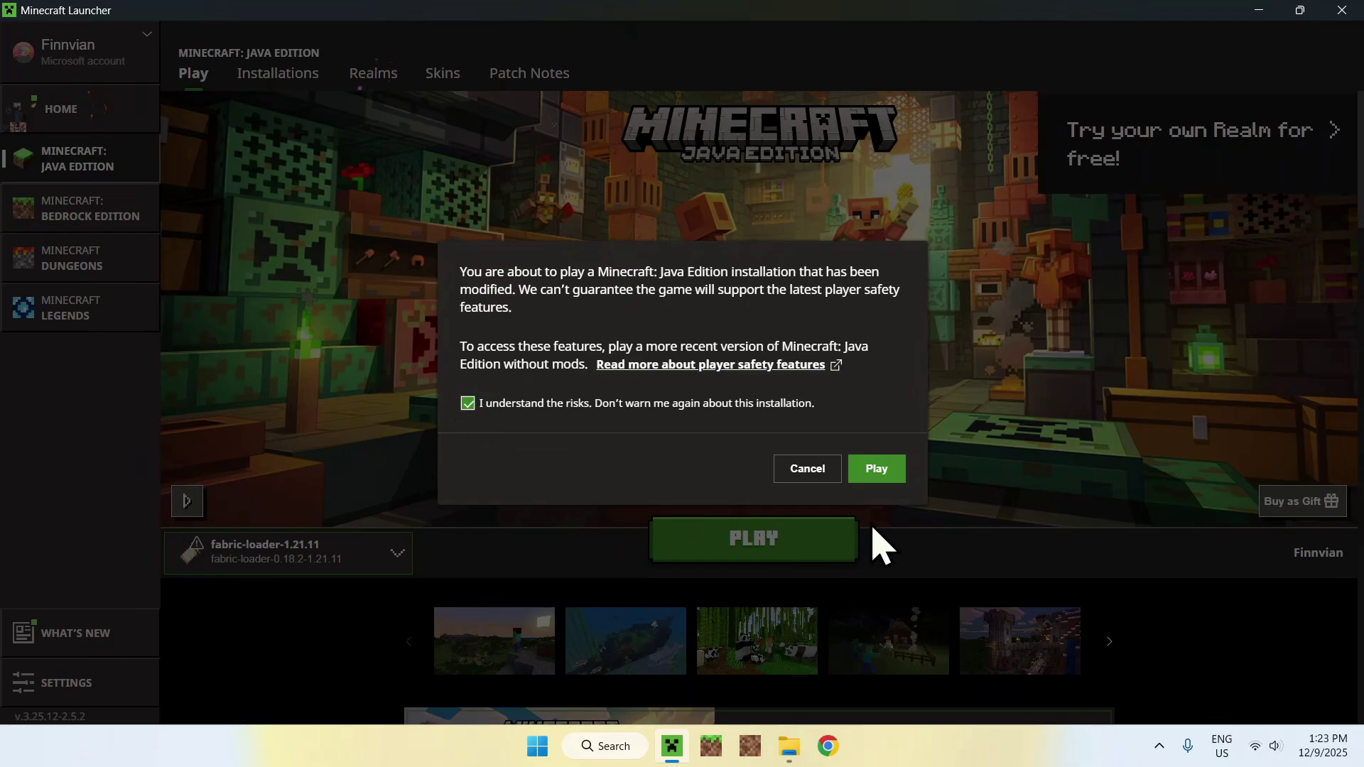
click(878, 470)
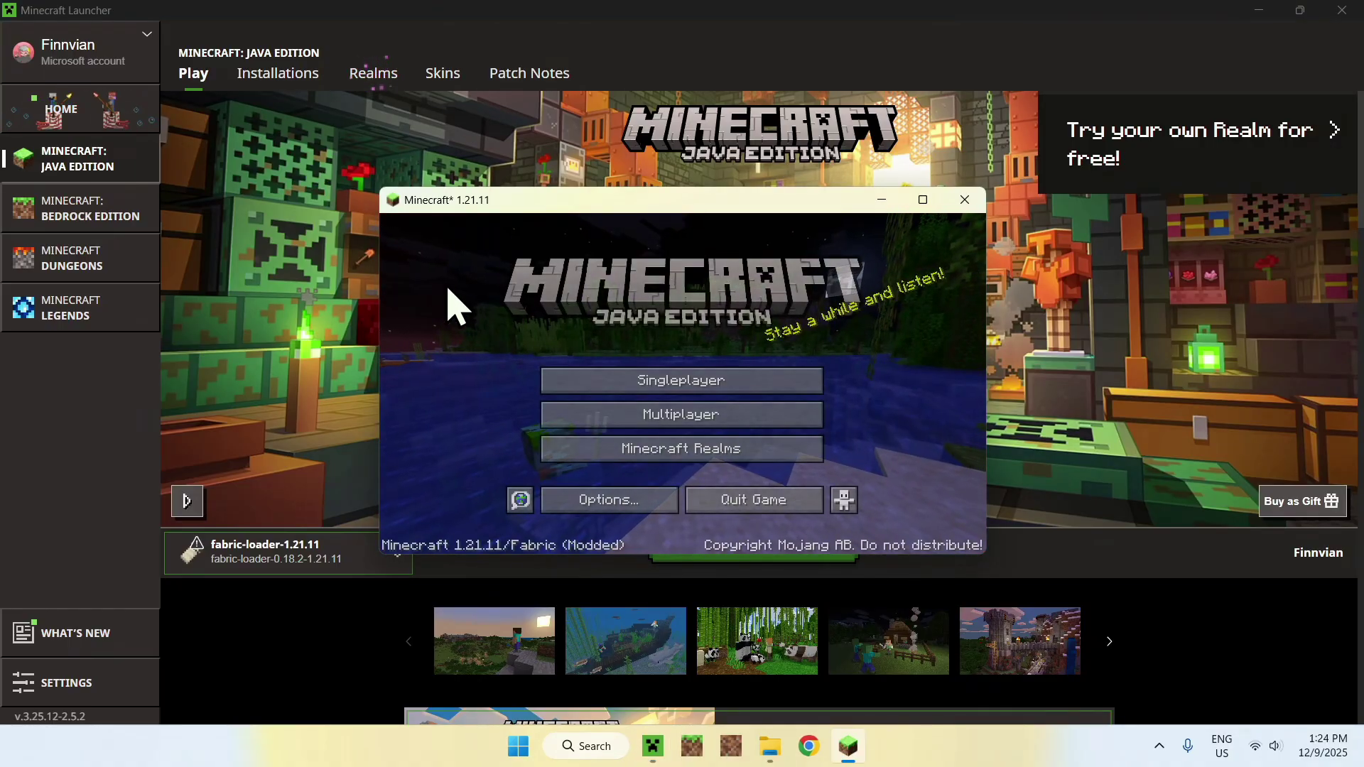
- Maximize the game window, open Sodium's Video Settings, and apply a 3x GUI Scale
click(915, 207)
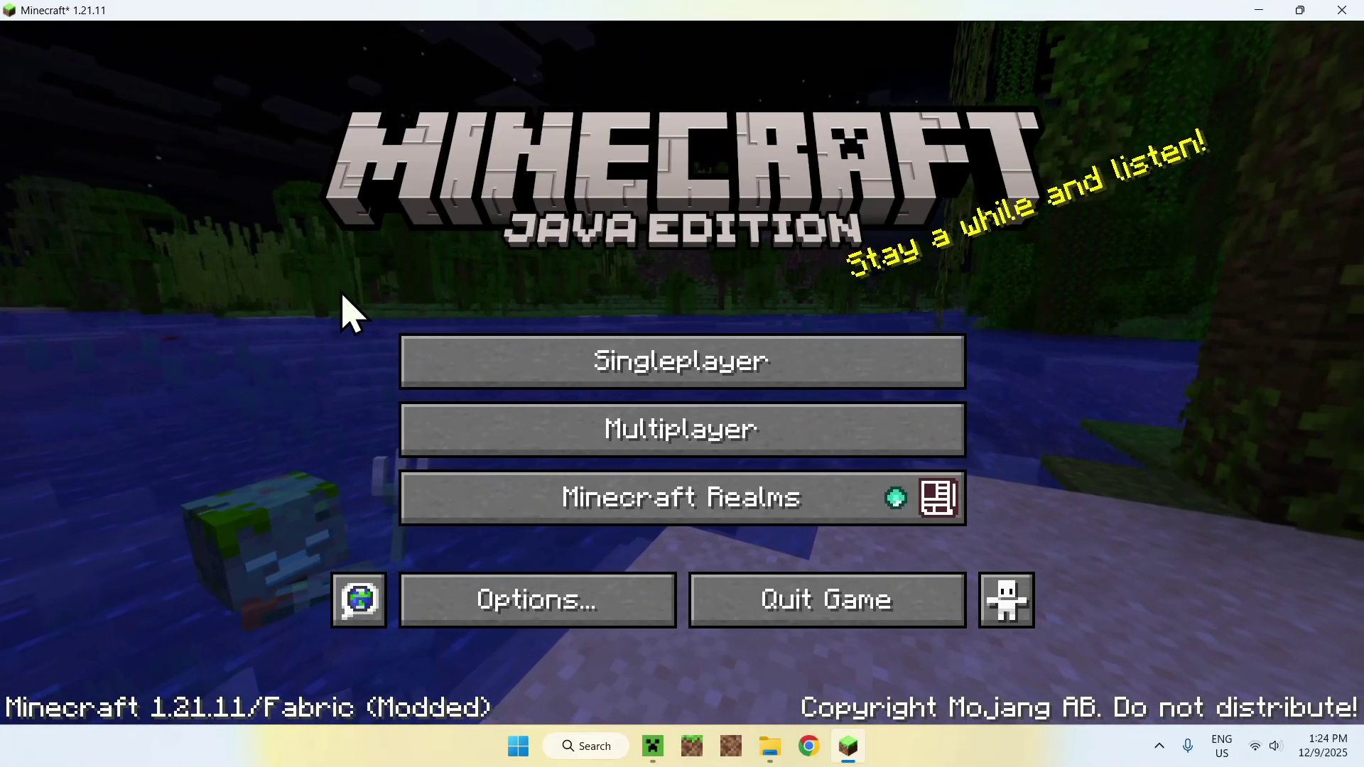
click(524, 622)
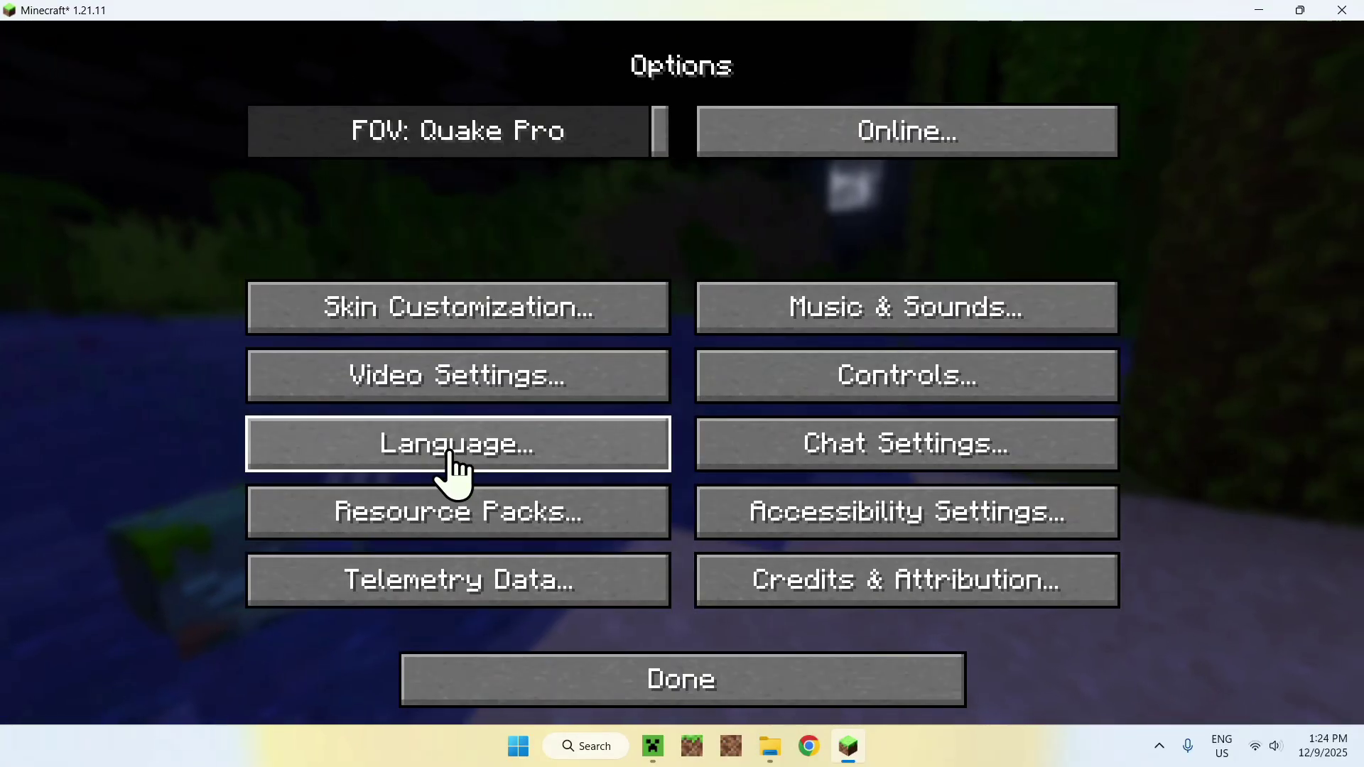
click(430, 392)
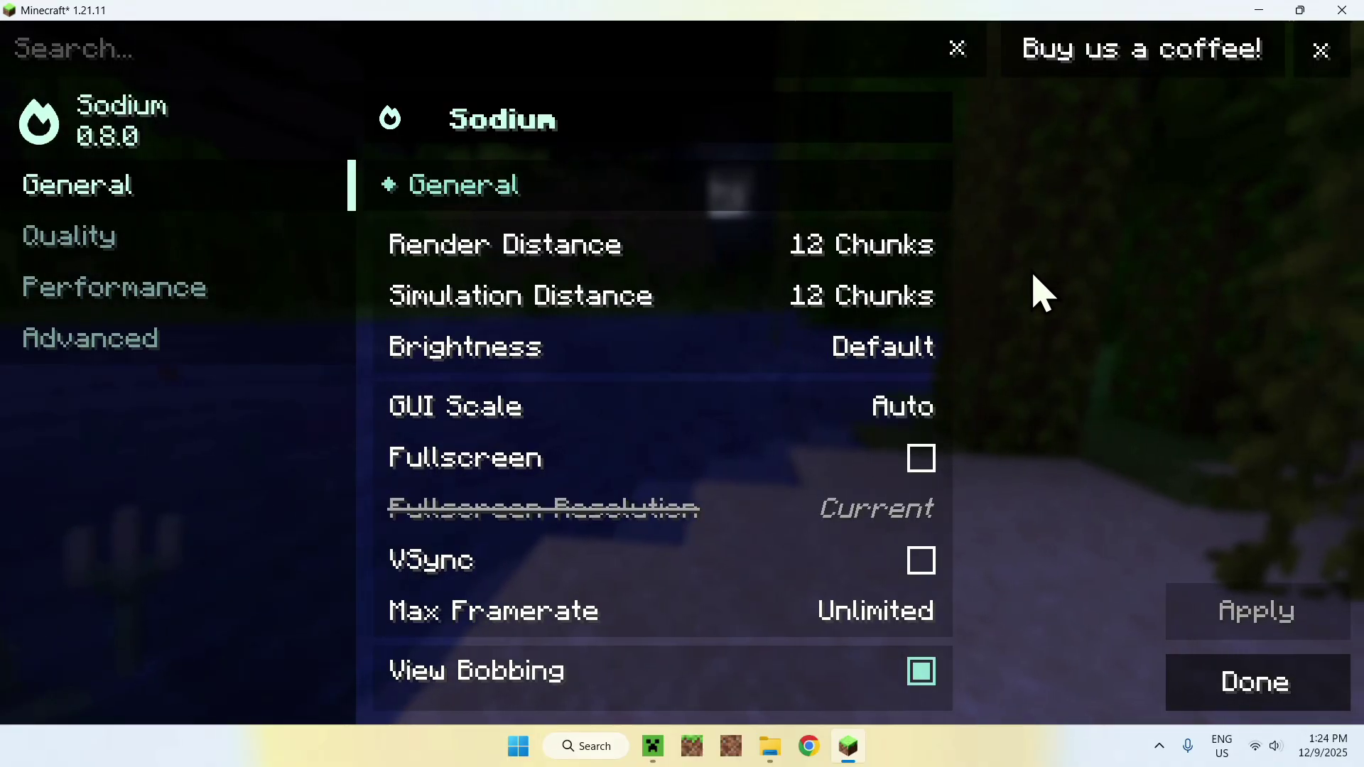
click(904, 414)
drag(834, 425, 953, 463)
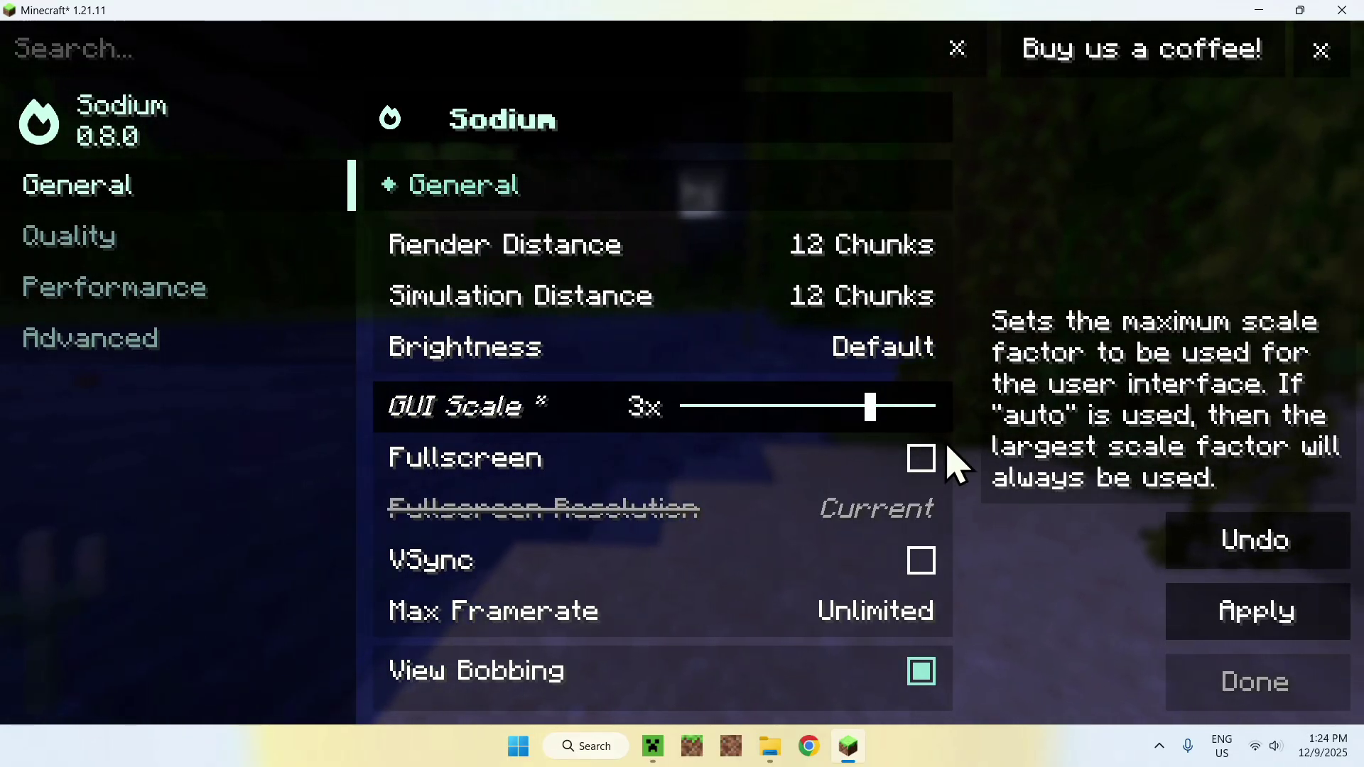
click(1257, 622)
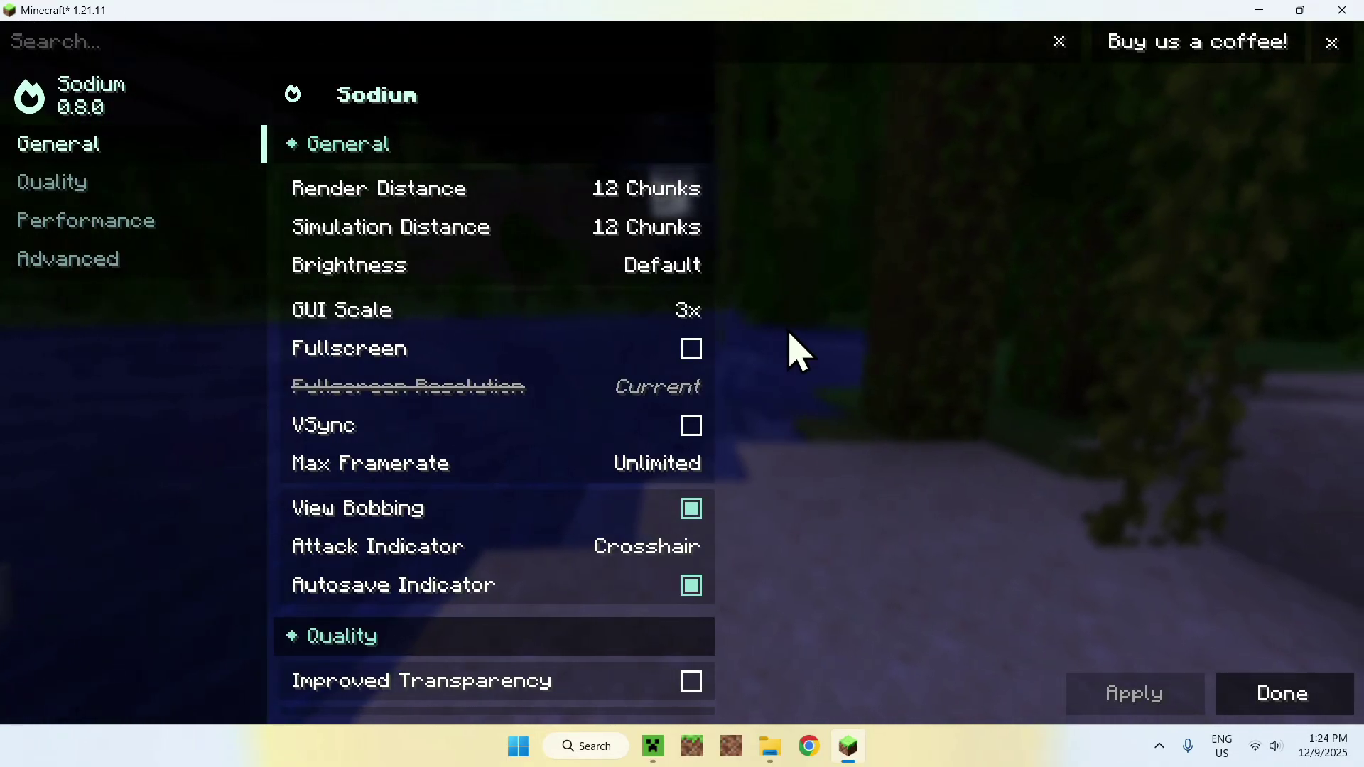
- Browse Sodium's General, Quality, Performance and Advanced option sections, ending back on General
scroll(668, 362, down, 5)
scroll(681, 384, down, 8)
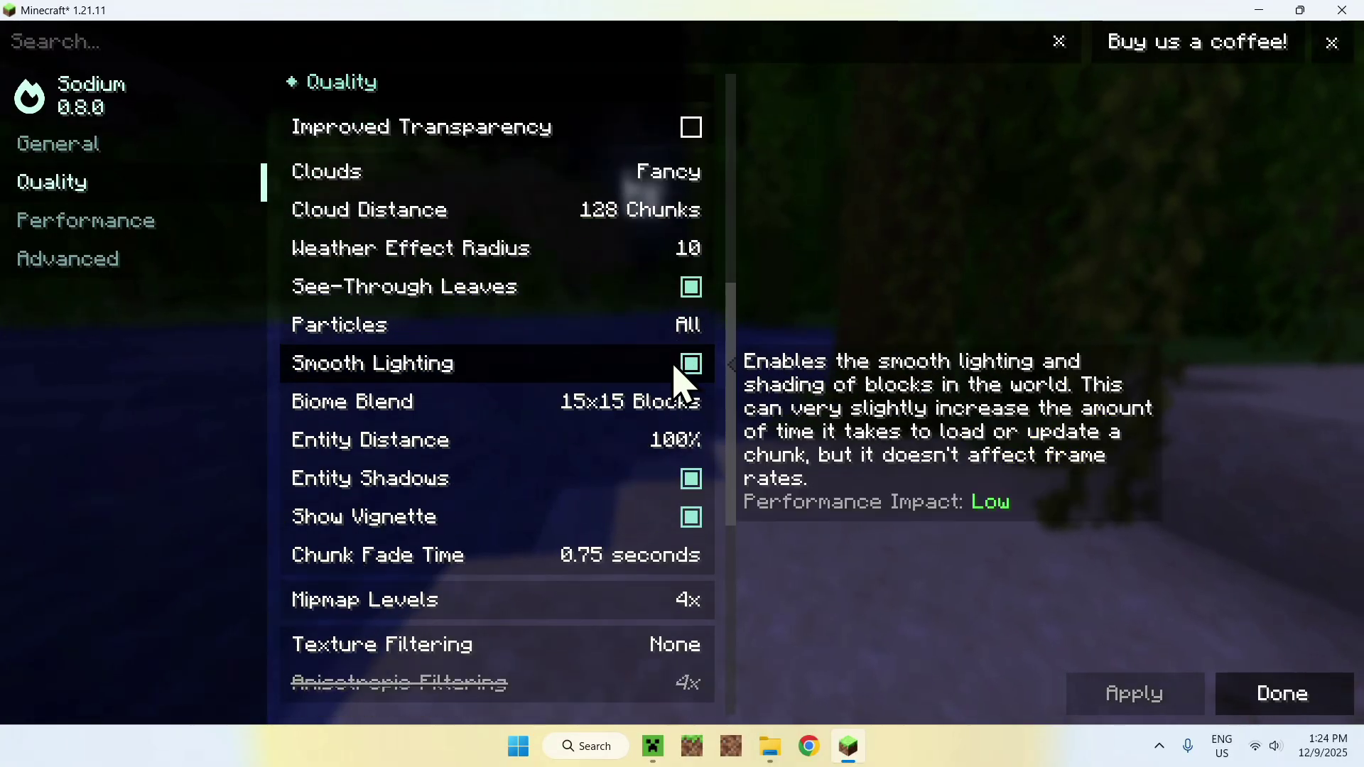
scroll(685, 390, up, 5)
scroll(681, 381, up, 9)
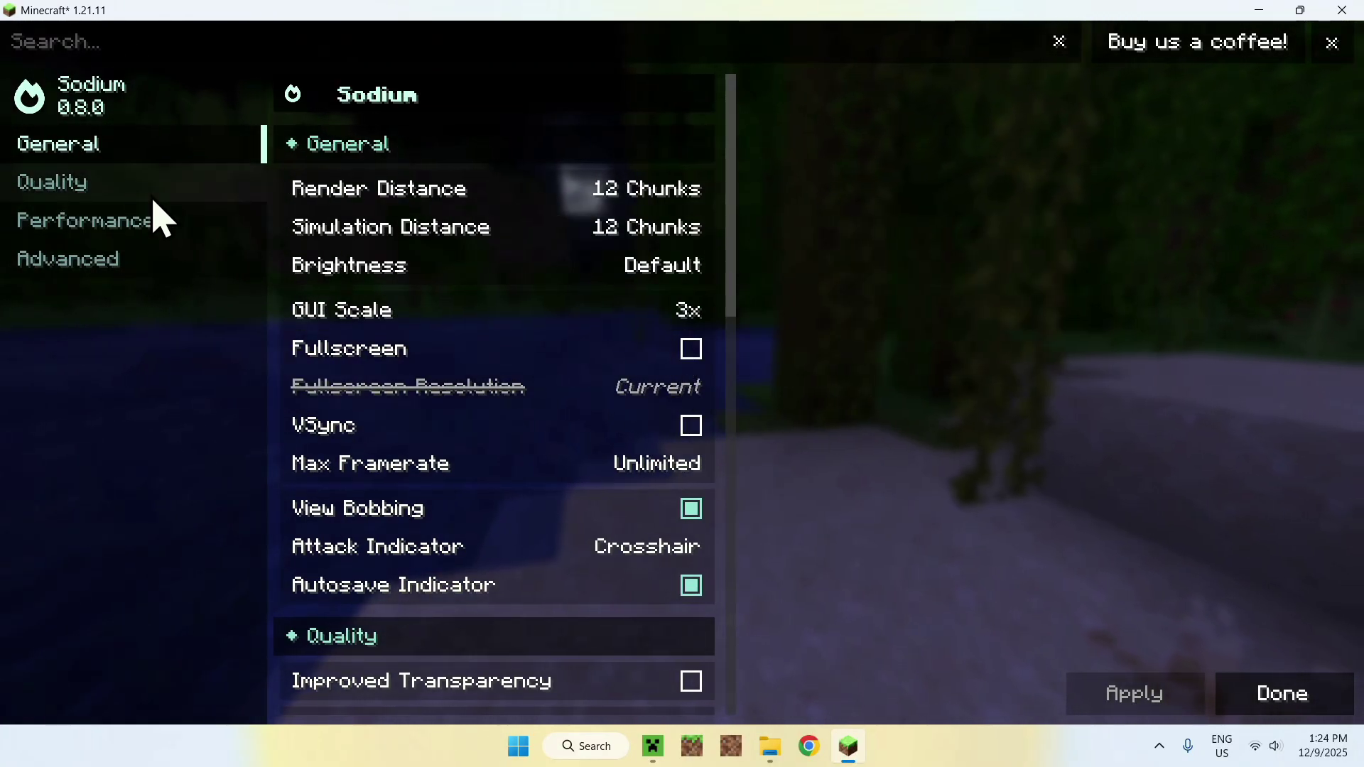
click(118, 186)
click(153, 232)
click(153, 264)
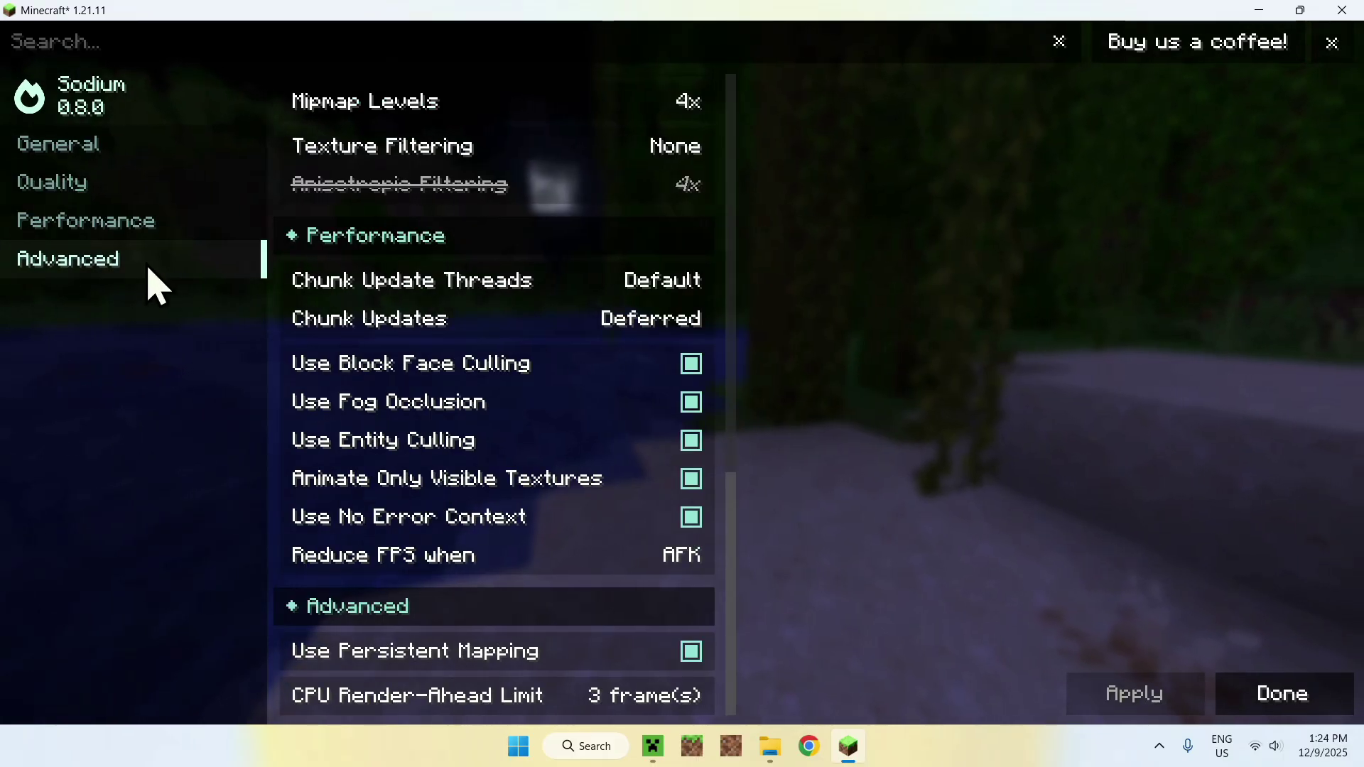
click(146, 179)
click(142, 162)
click(145, 184)
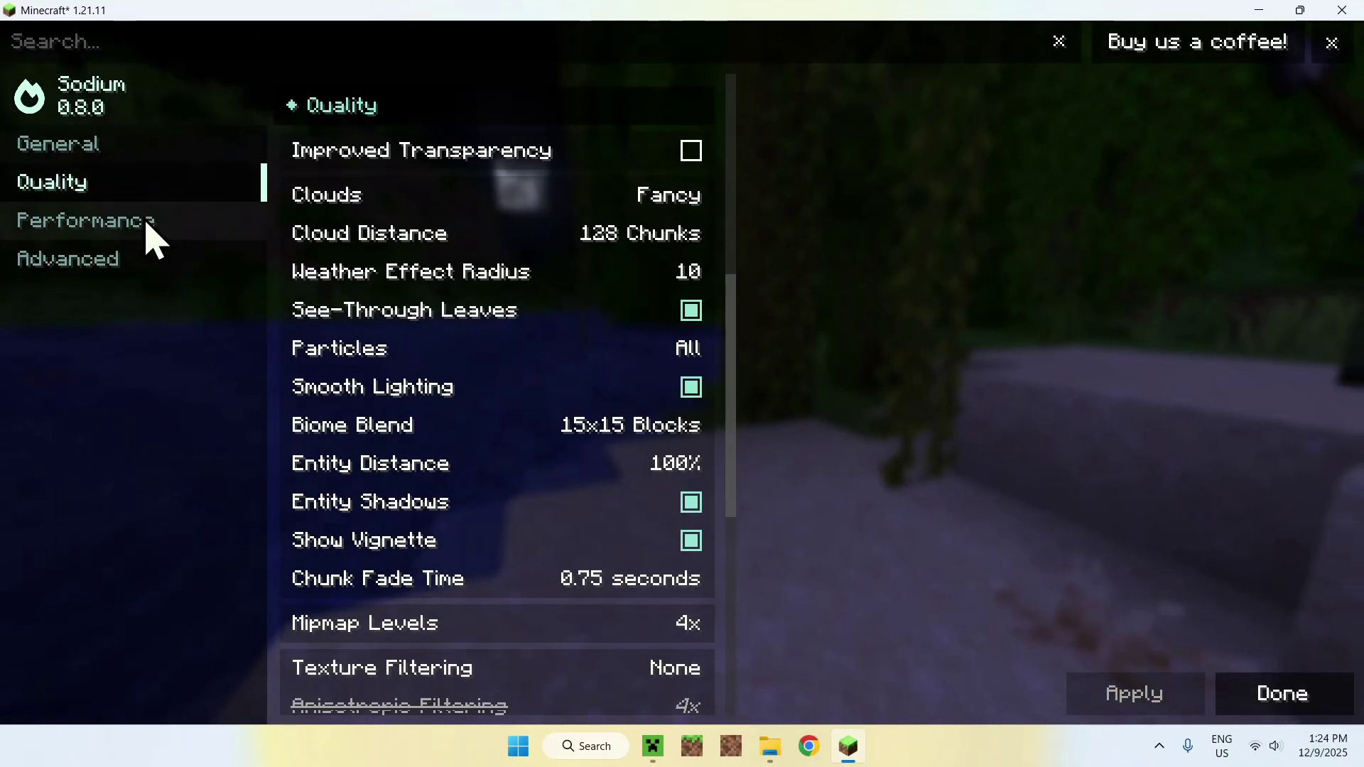
click(146, 228)
click(147, 267)
click(186, 168)
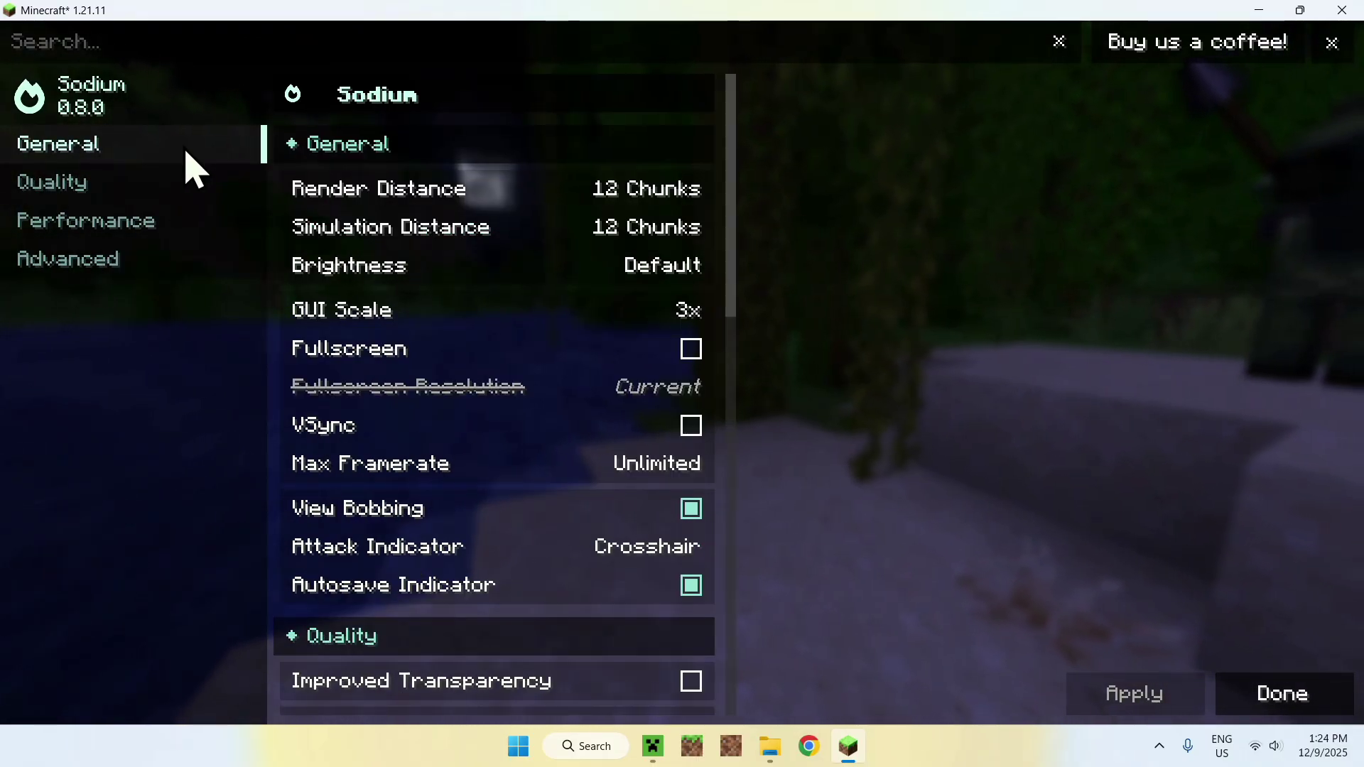
- Scroll the General options and drag controls on Sodium's video settings page
scroll(755, 192, down, 5)
mouse_move(757, 316)
mouse_down()
mouse_move(749, 612)
mouse_move(769, 171)
mouse_up()
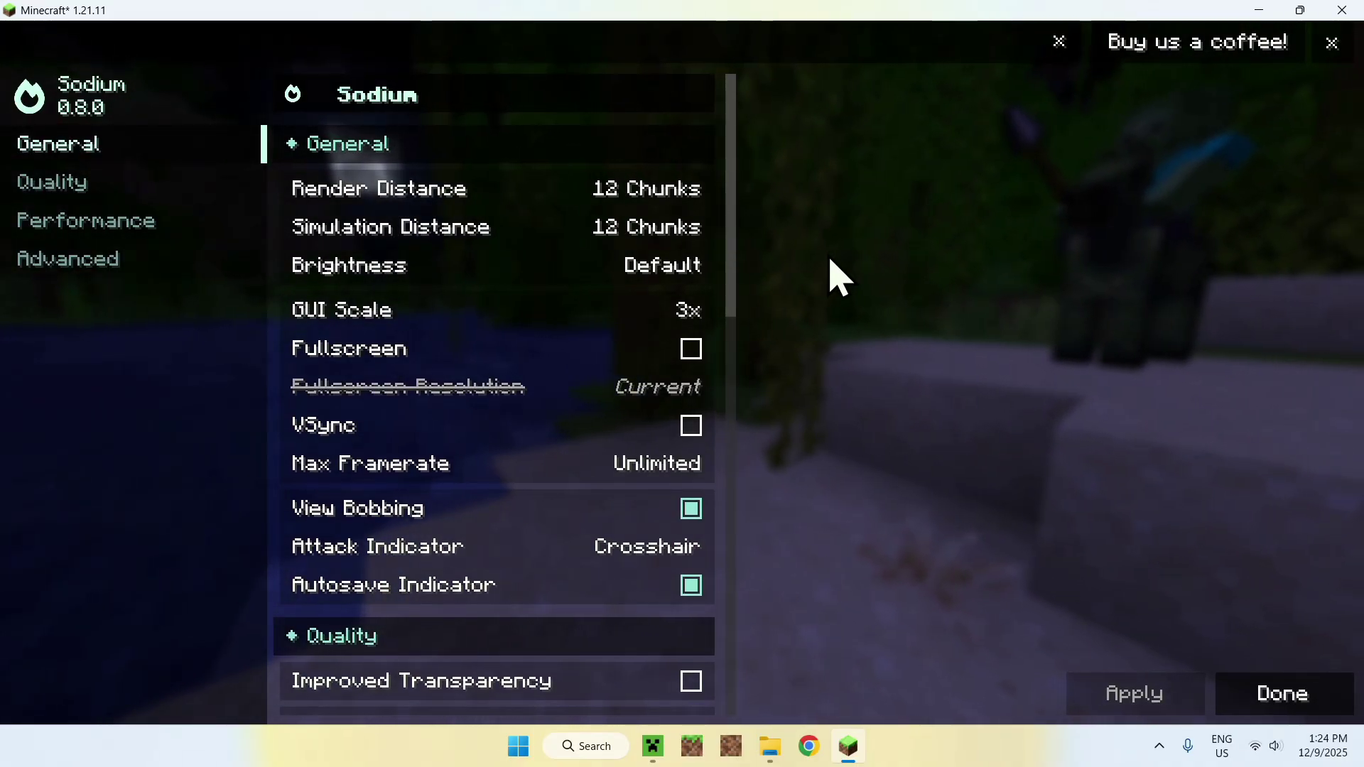
mouse_move(733, 255)
mouse_down()
mouse_move(734, 675)
mouse_move(776, 219)
mouse_up()
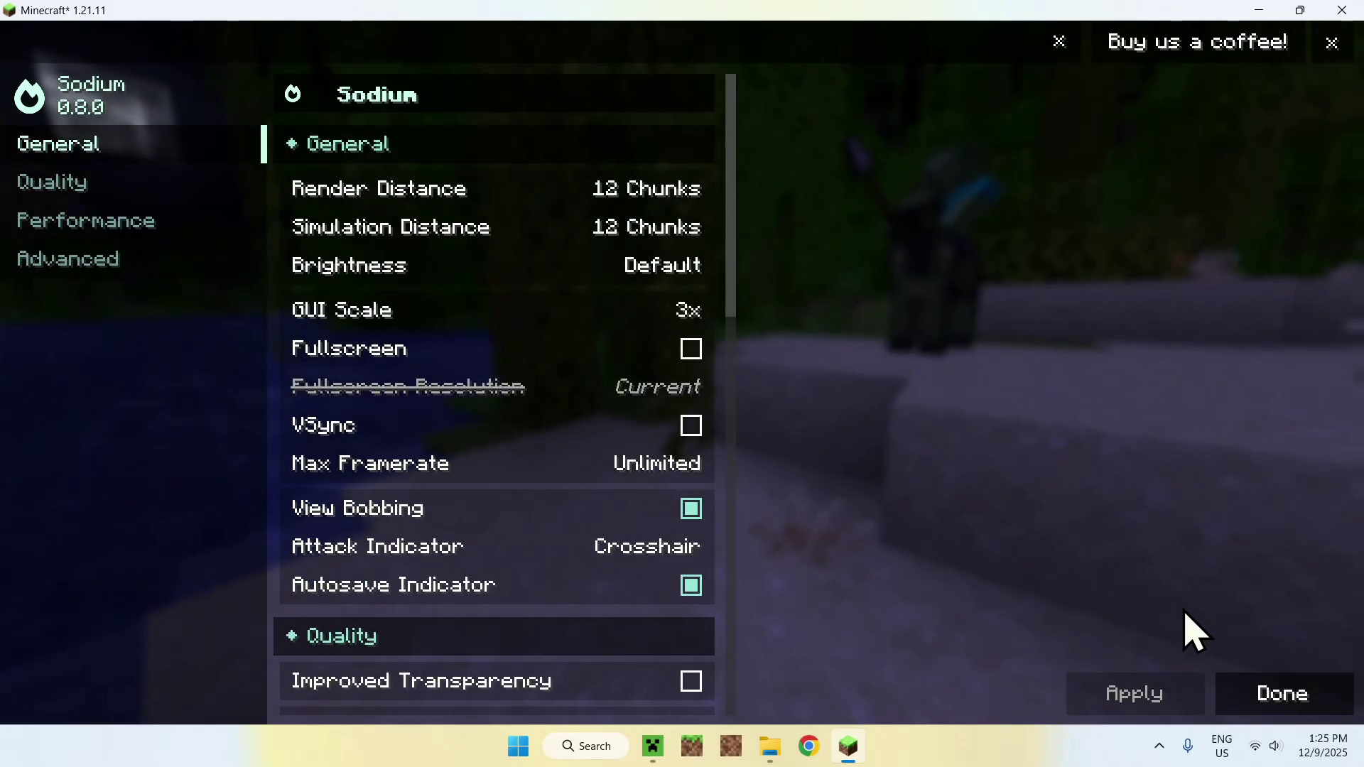
- Close the video settings and start the Tutorials singleplayer world
click(1271, 693)
click(666, 699)
click(679, 320)
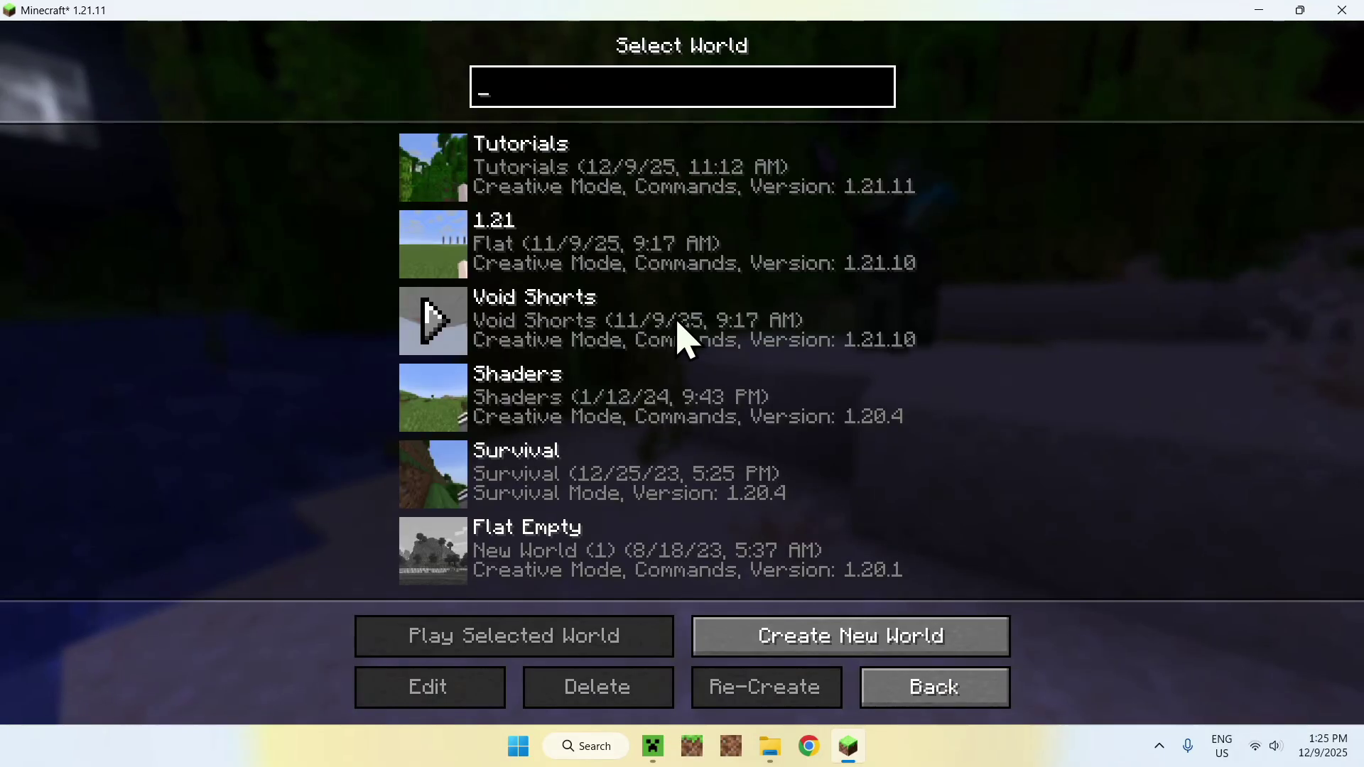
click(444, 173)
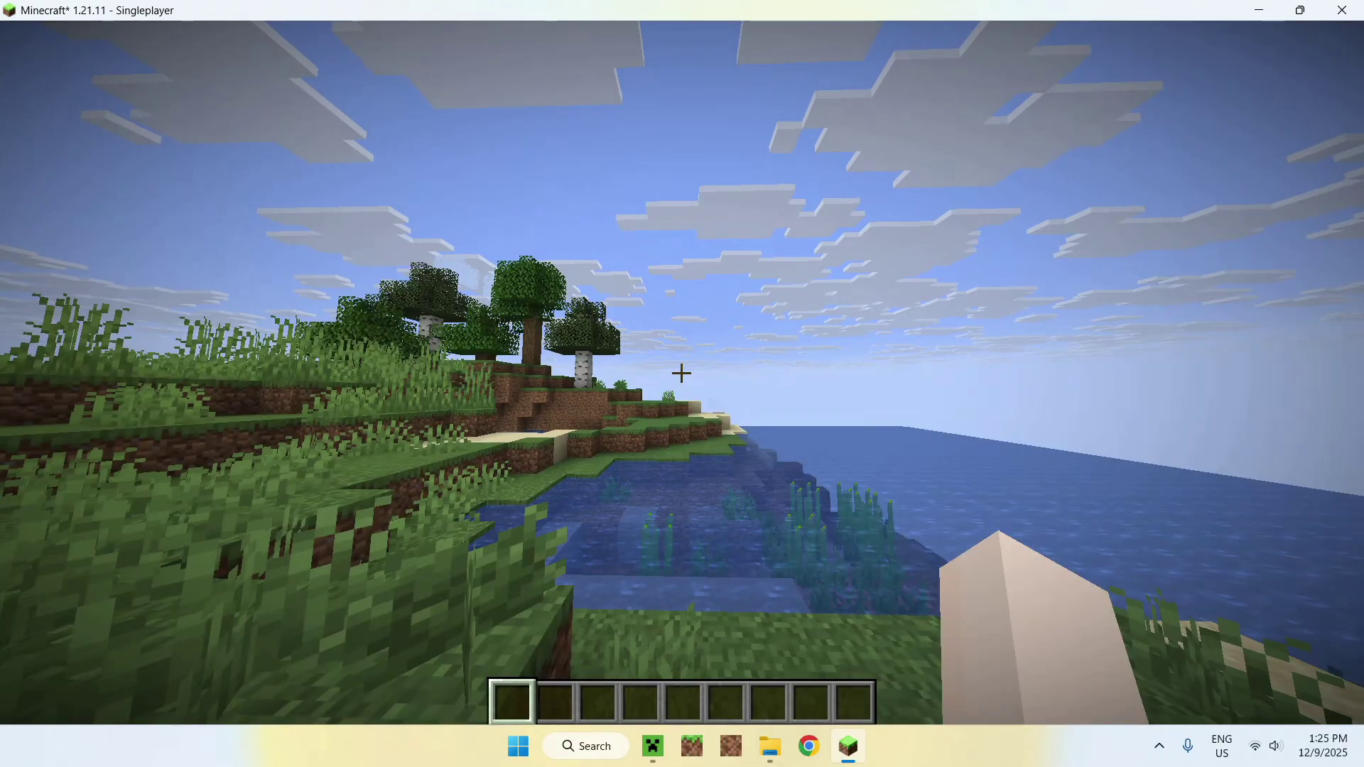
- Open Sodium's Video Settings from the pause menu, search 'Clou', then resume playing
key(Escape)
click(594, 402)
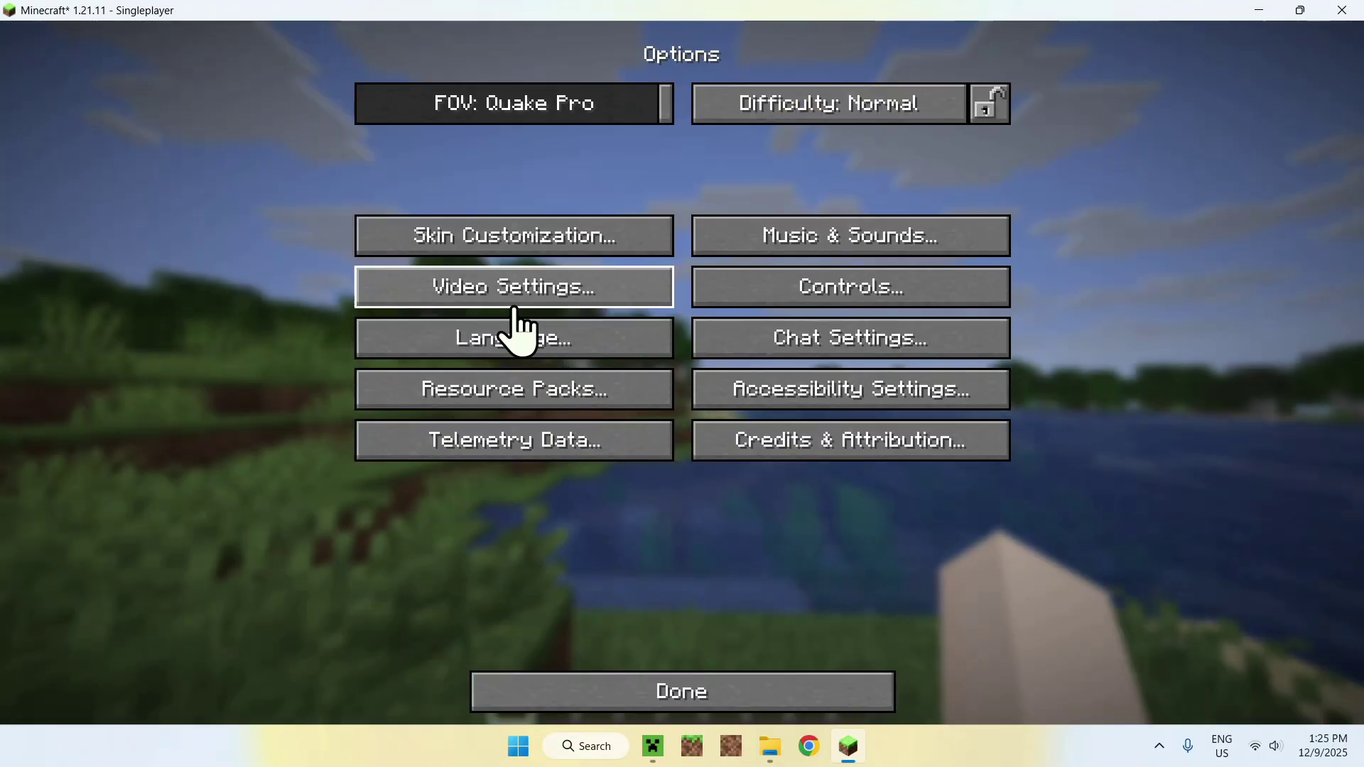
click(516, 308)
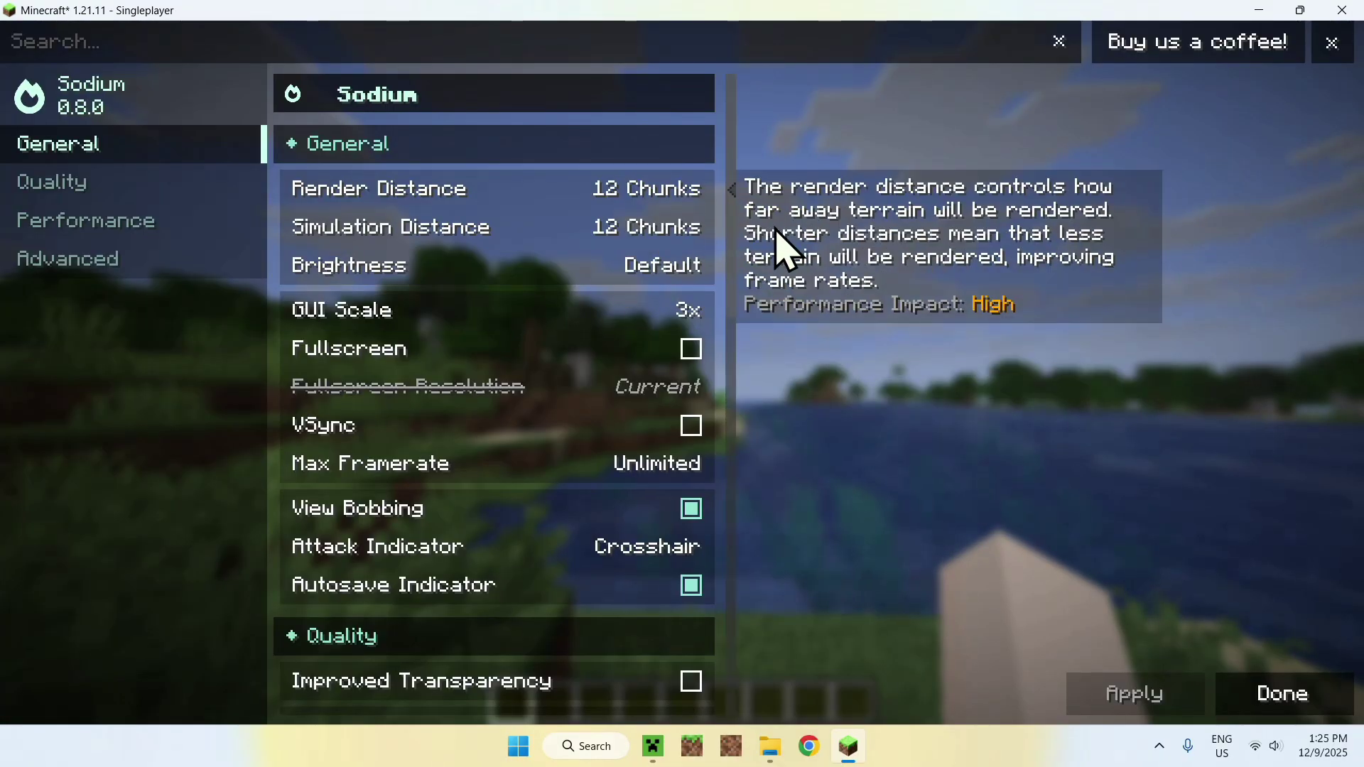
mouse_move(731, 177)
mouse_down()
mouse_move(754, 584)
mouse_move(774, 192)
mouse_up()
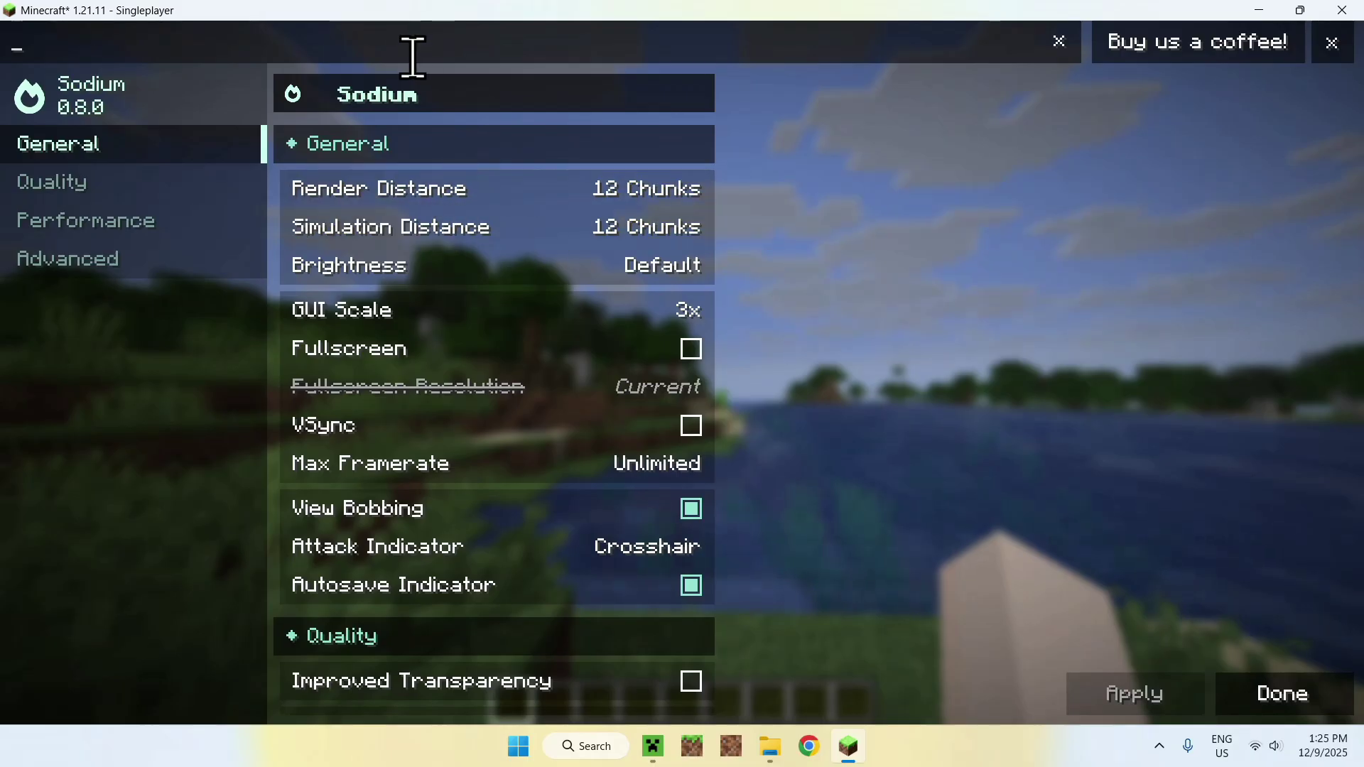
scroll(542, 344, down, 4)
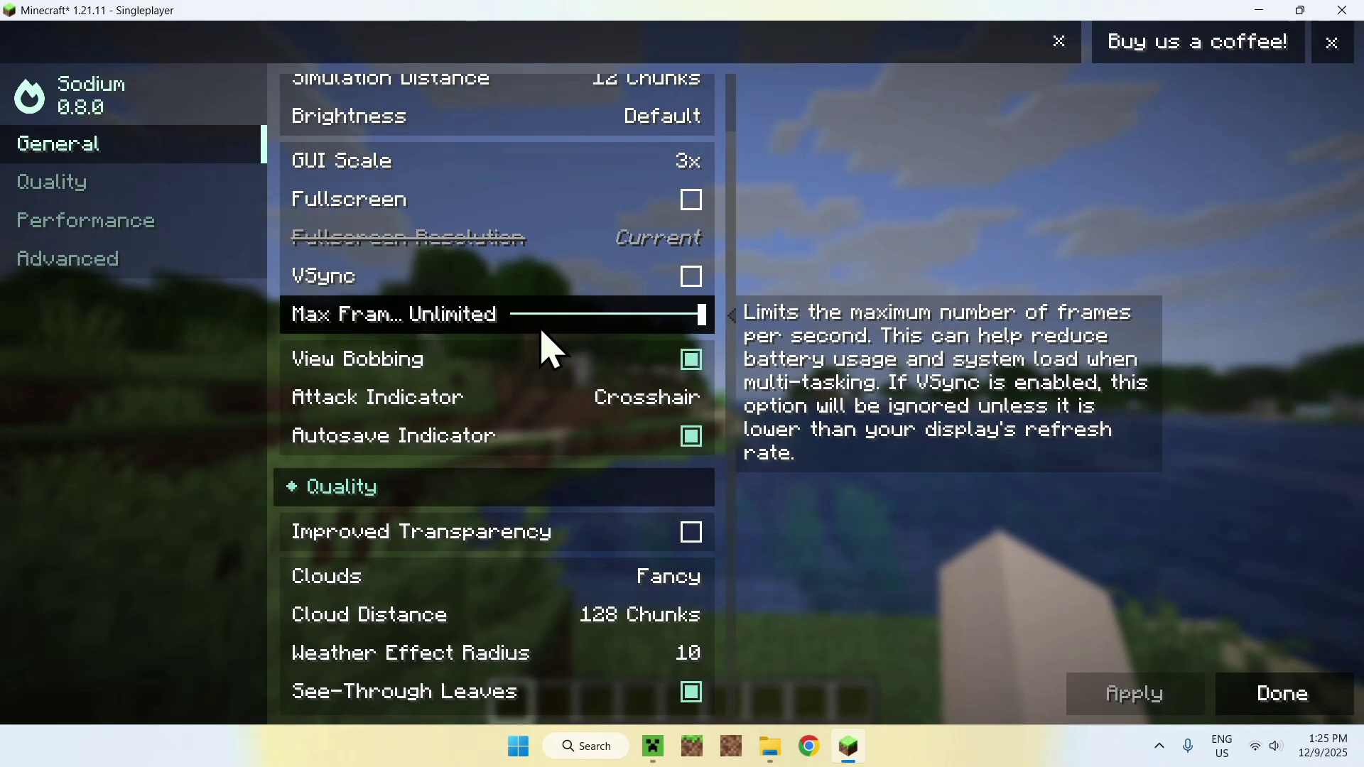
scroll(498, 398, up, 4)
text(Clou)
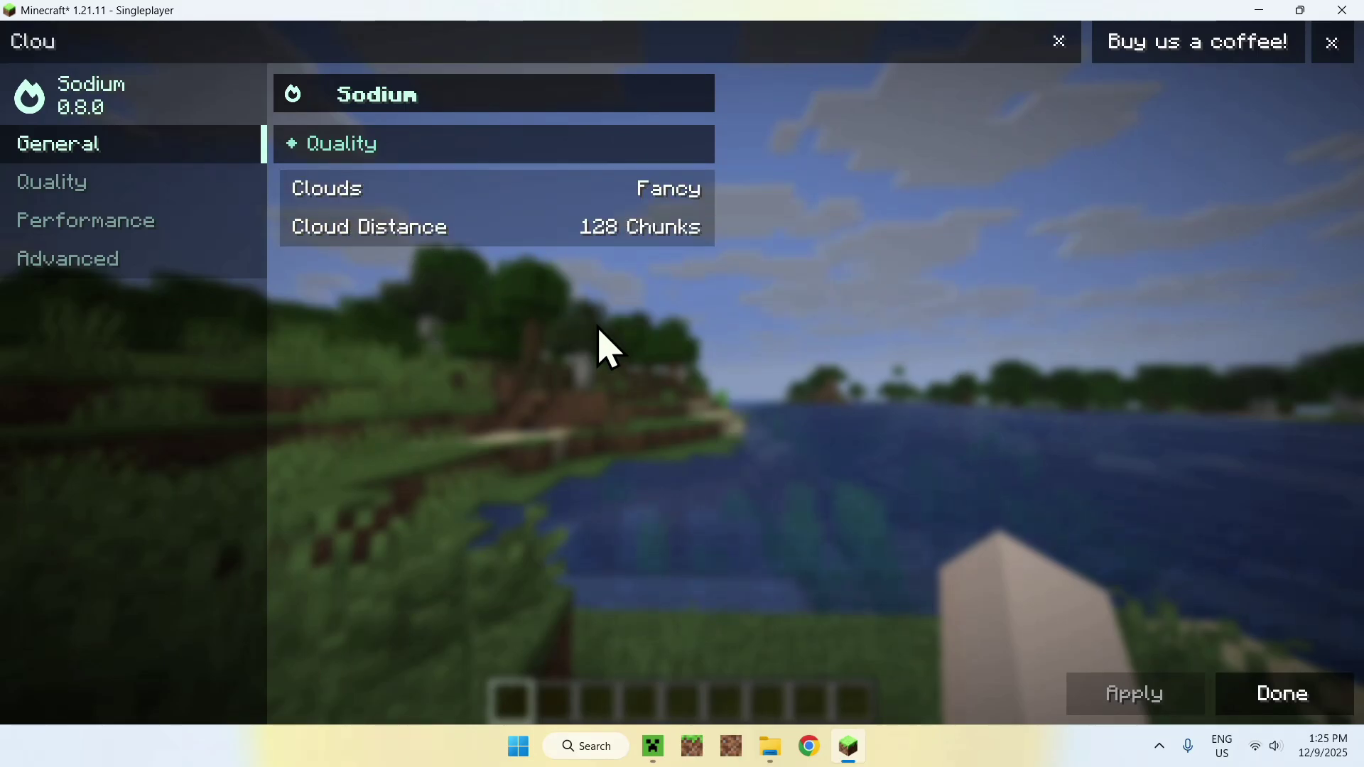
key(Escape)
key(Escape)
key(Escape)
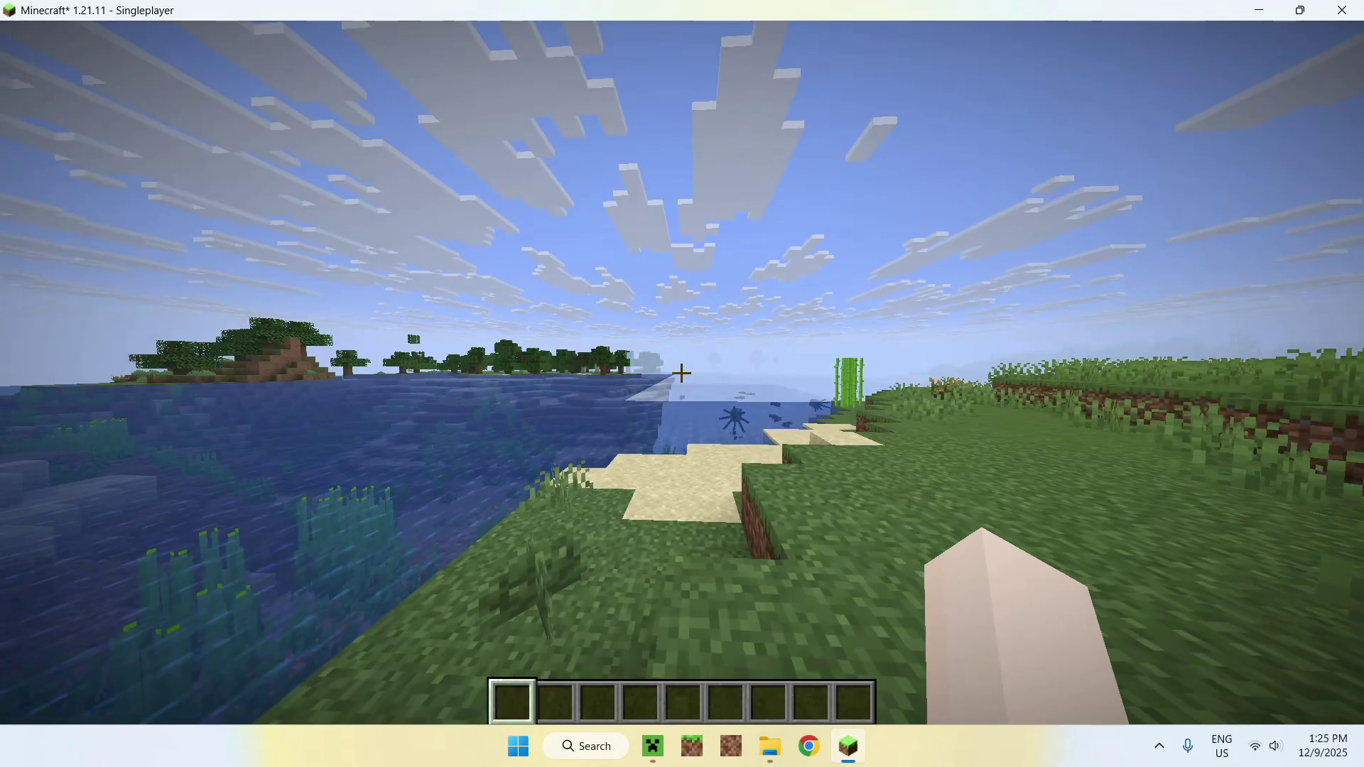
- Walk along the river shore, switching to the front-facing third-person view with F5
mouse_move(681, 373)
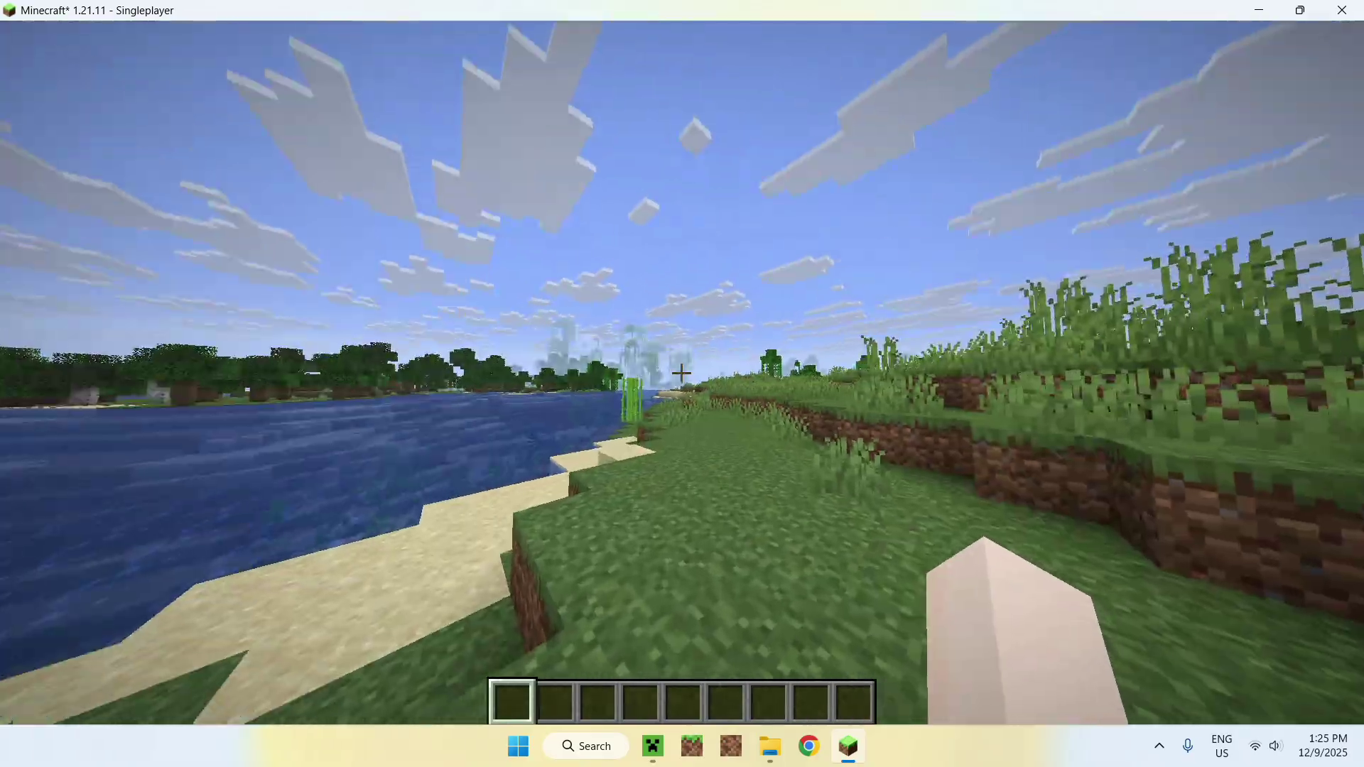
key(w)
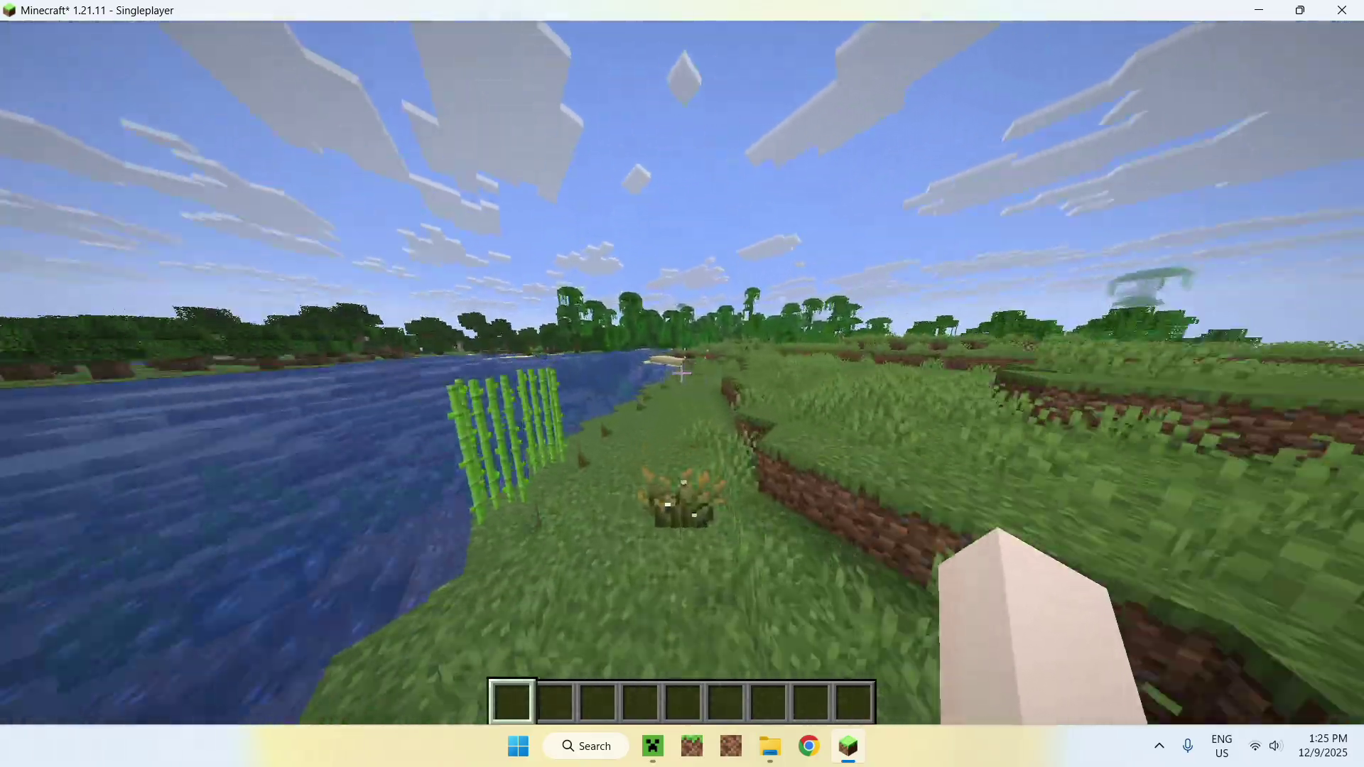
key(F5)
key(F5)
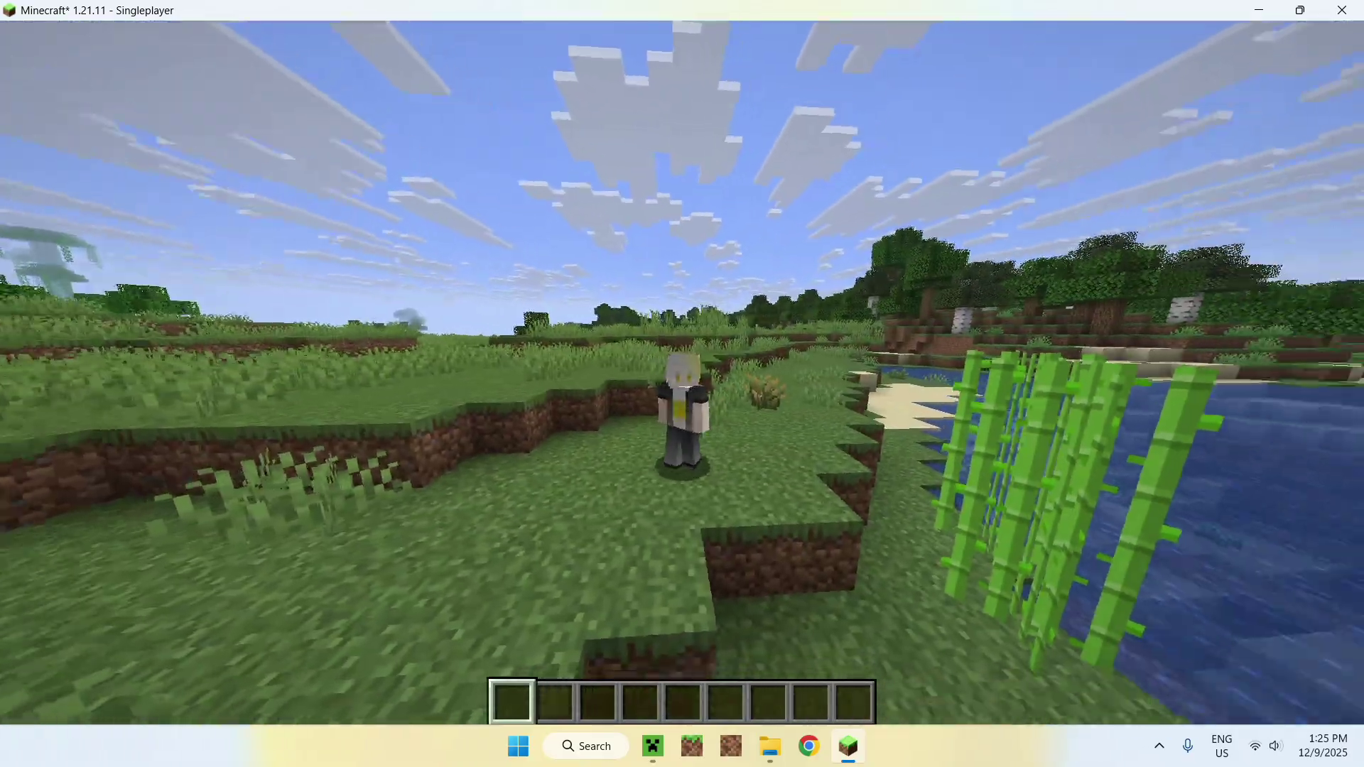
key(w)
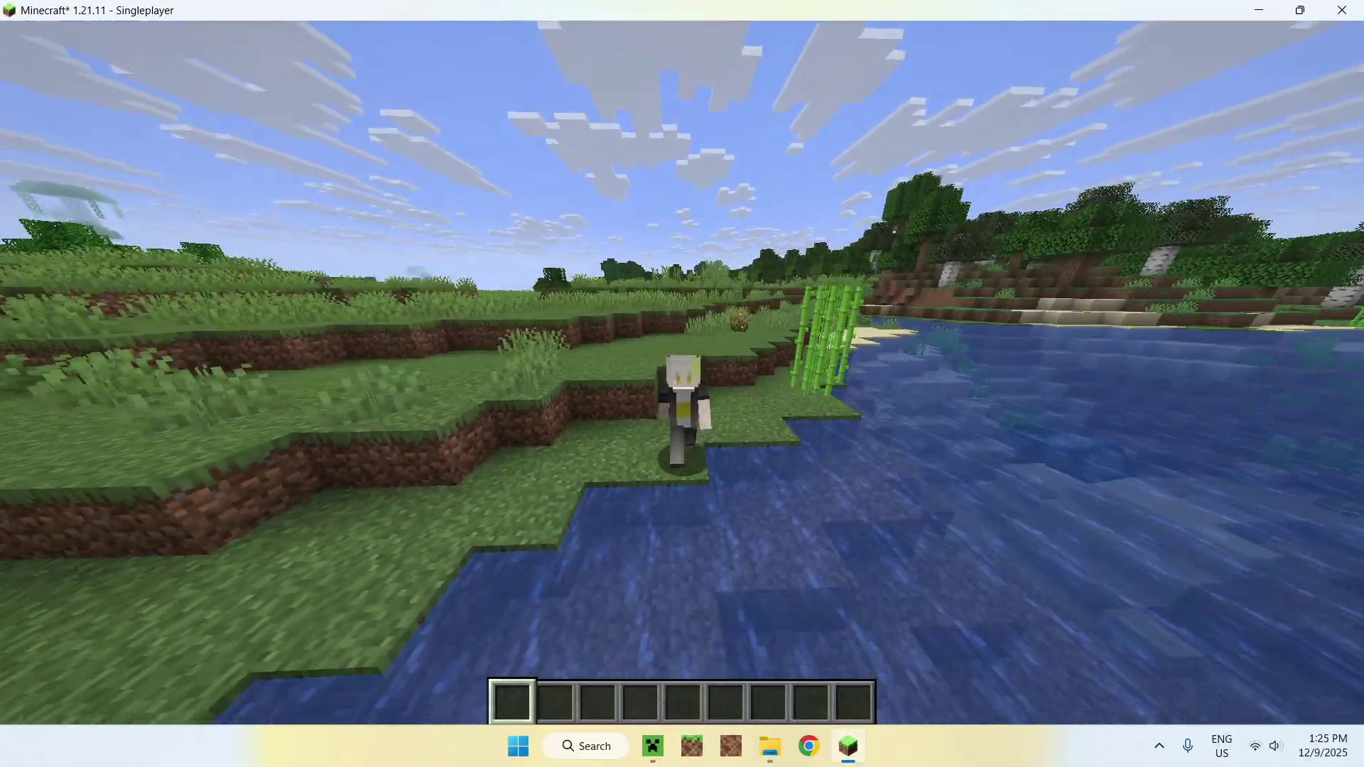